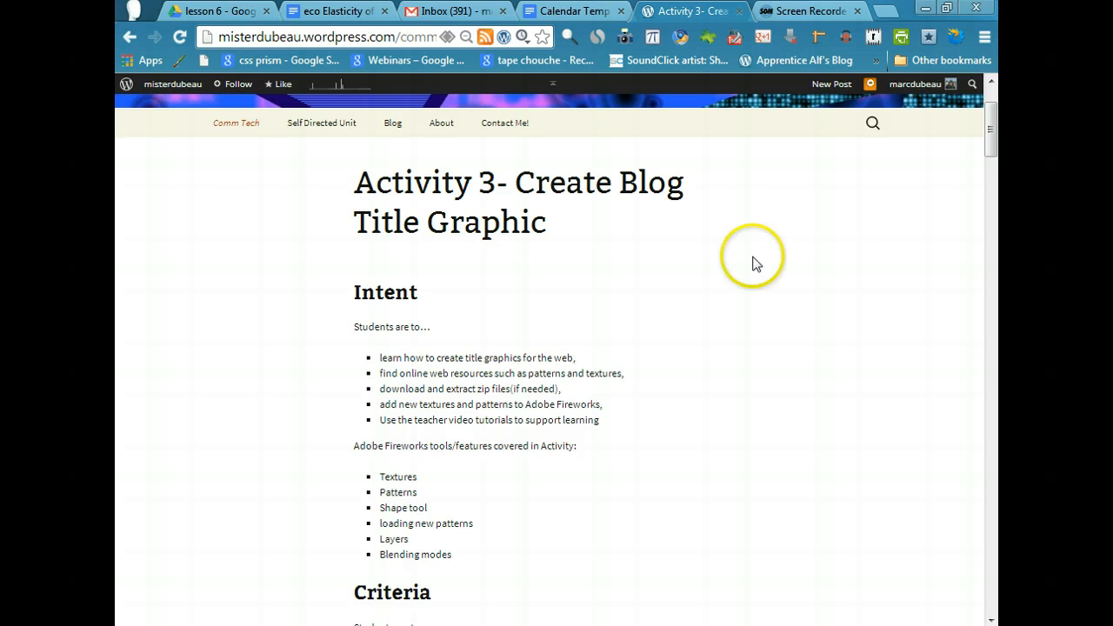
Review the Activity 3 page from its instructions down to the blog title graphic in the footer.
drag(991, 130, 992, 621)
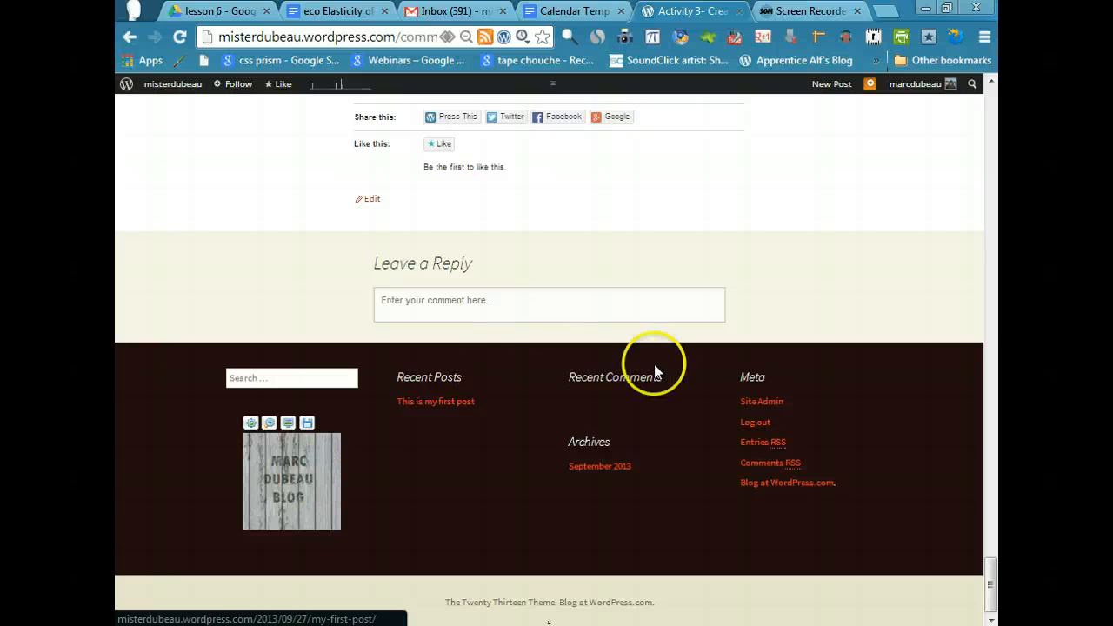
drag(996, 435, 999, 244)
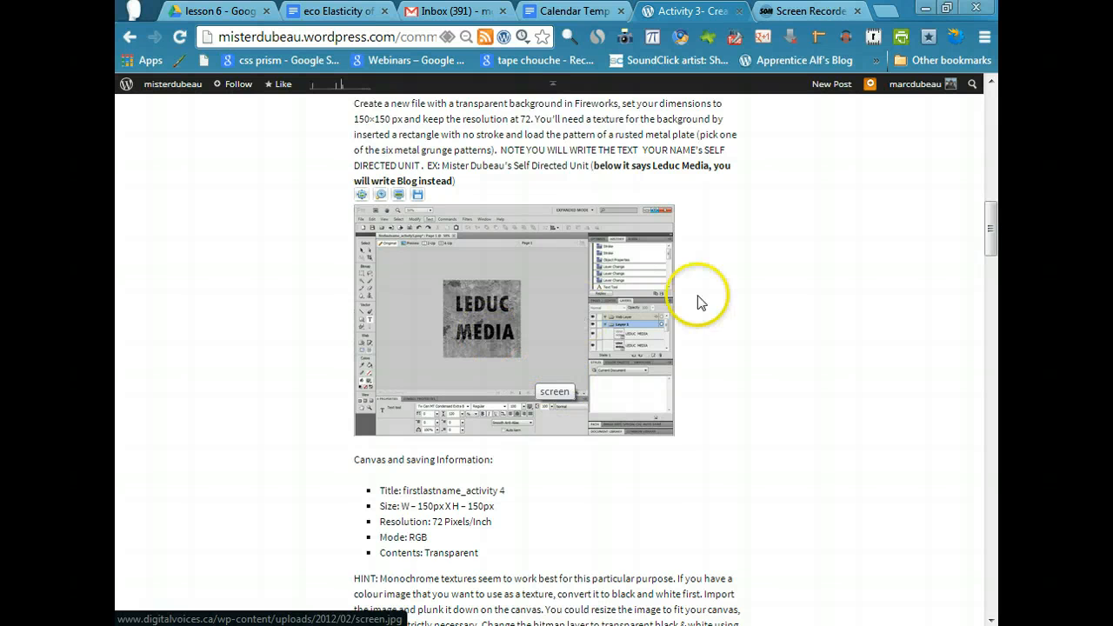
drag(986, 228, 967, 586)
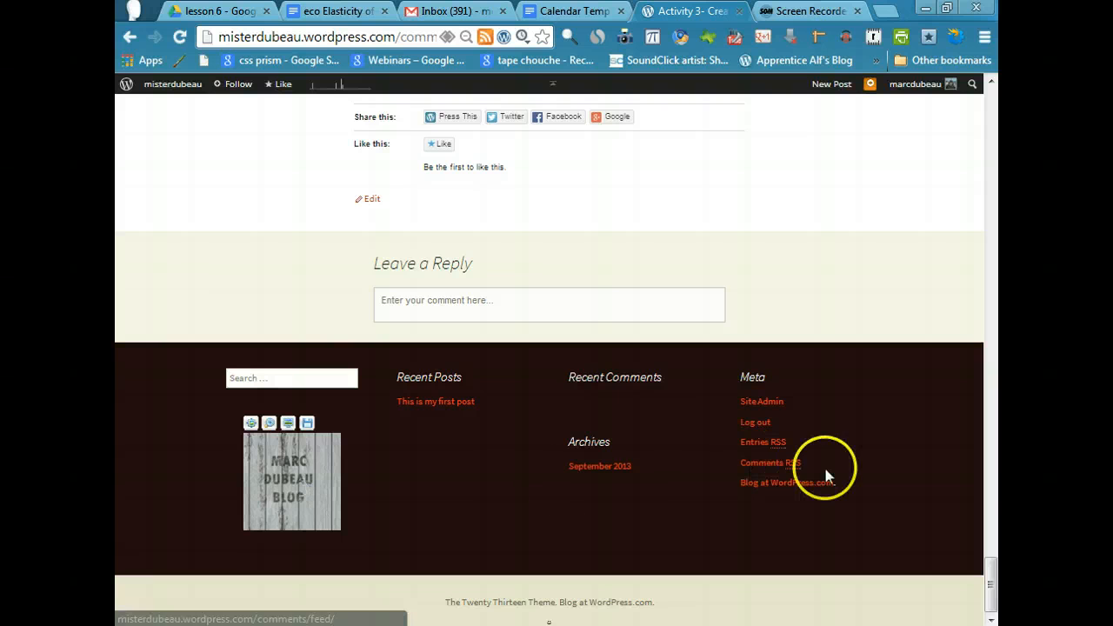
drag(992, 584, 991, 116)
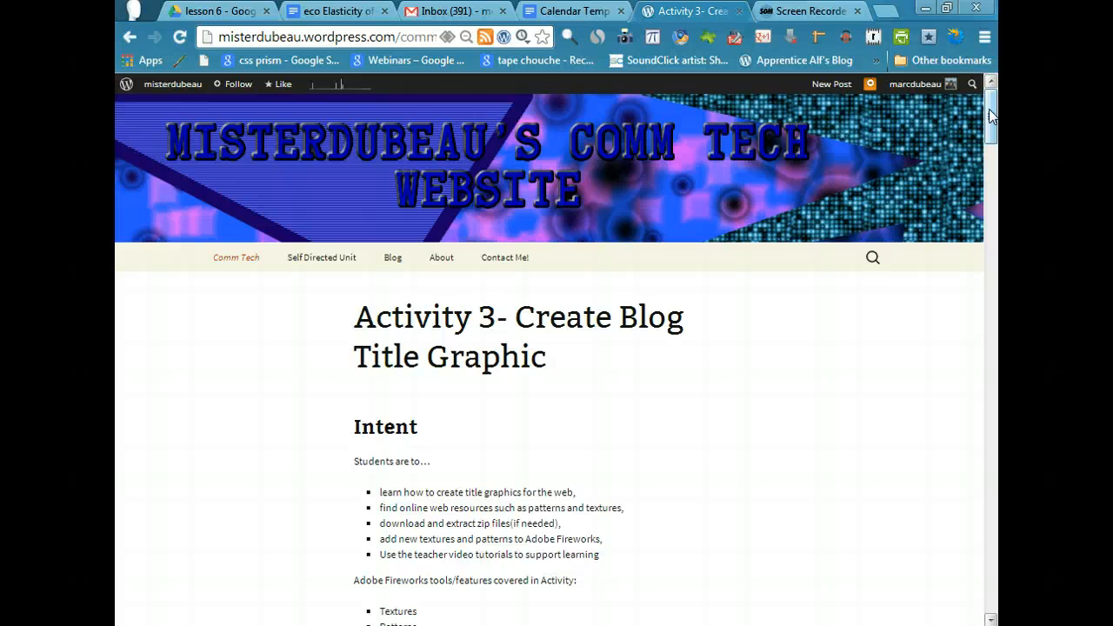
Open the site's dashboard and display the list of post categories.
mouse_move(173, 87)
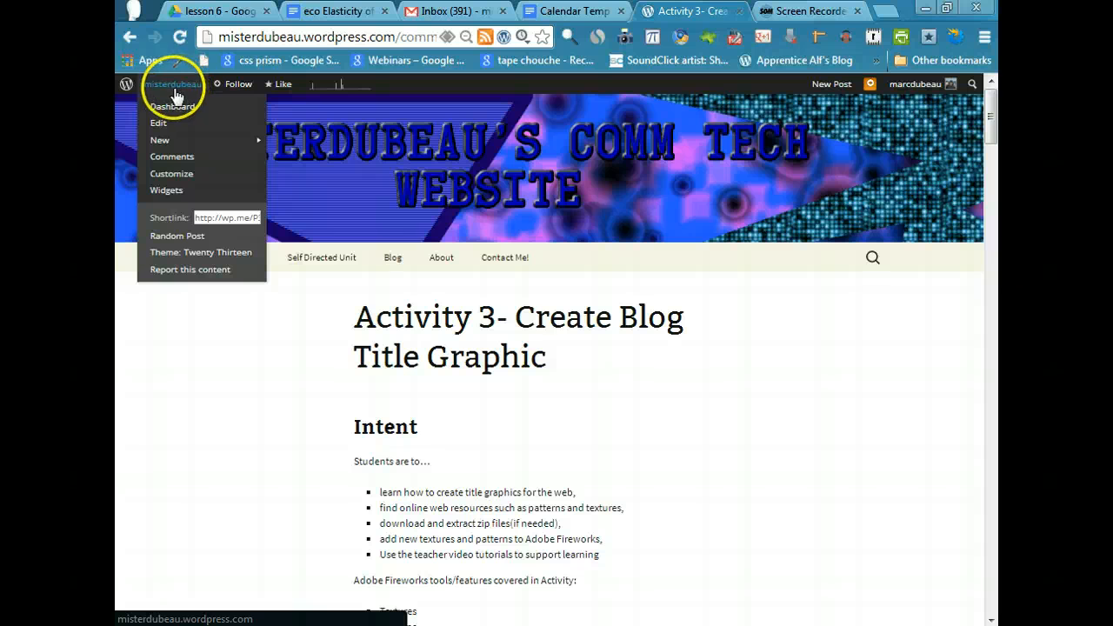
click(176, 107)
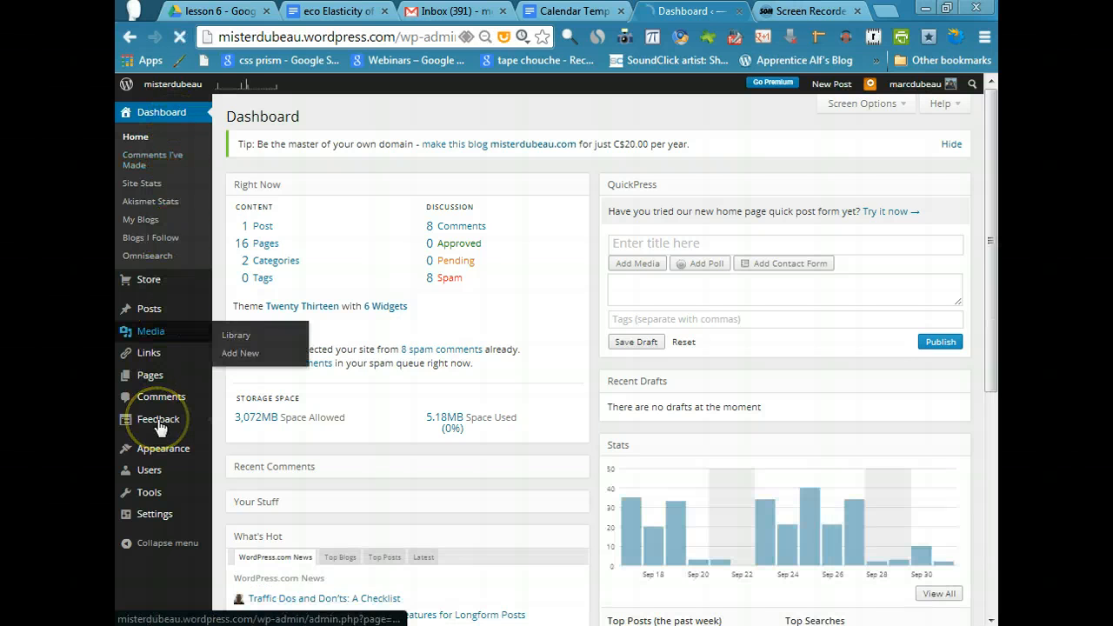
mouse_move(164, 452)
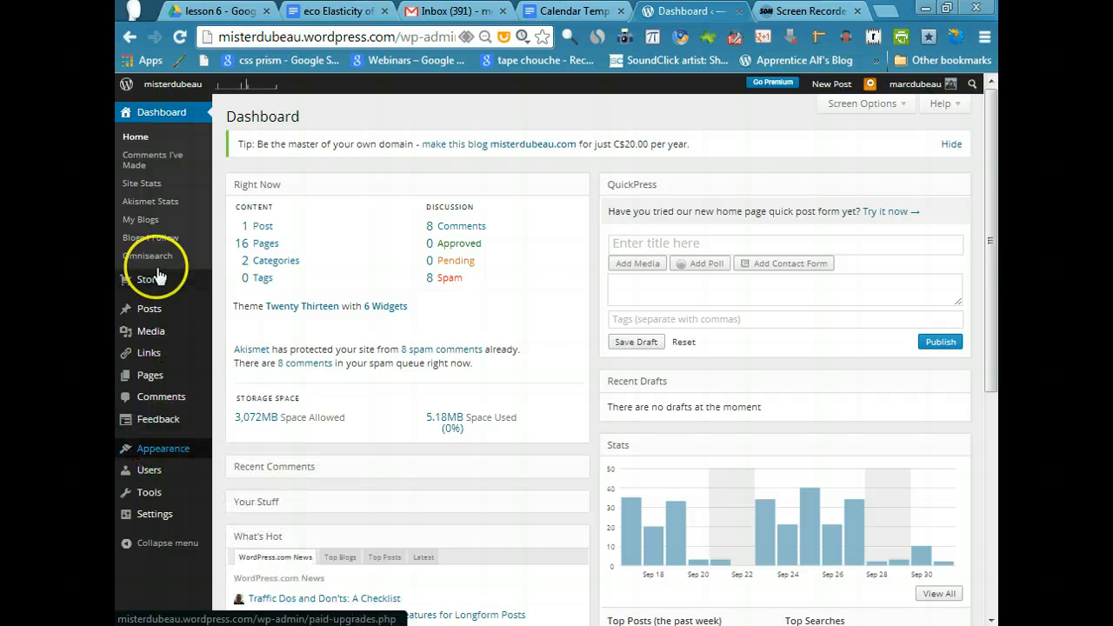
mouse_move(155, 315)
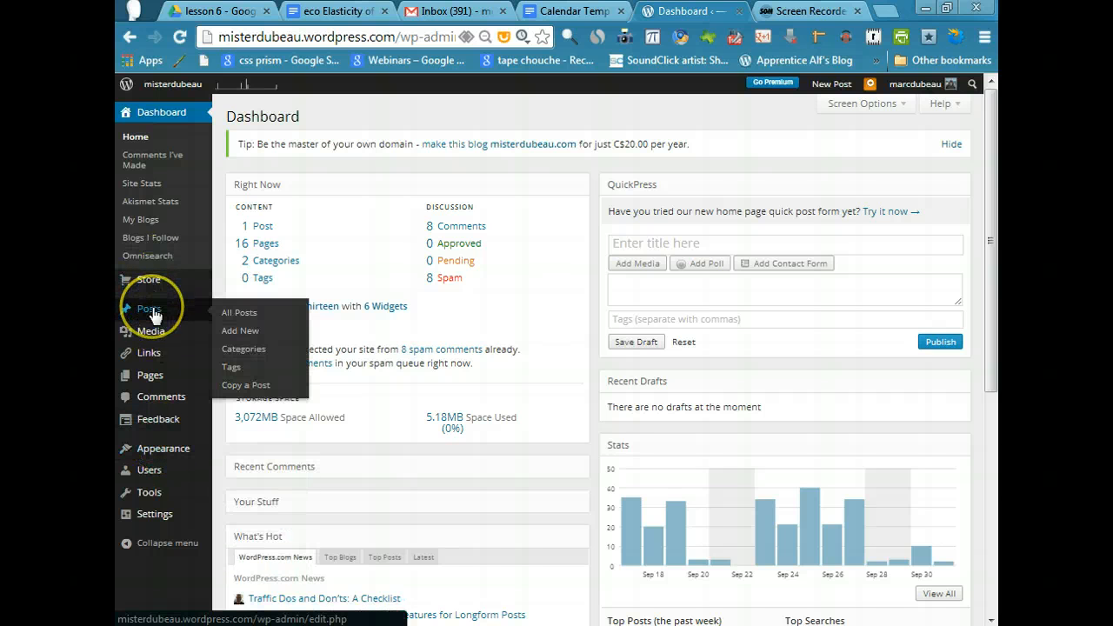
click(241, 315)
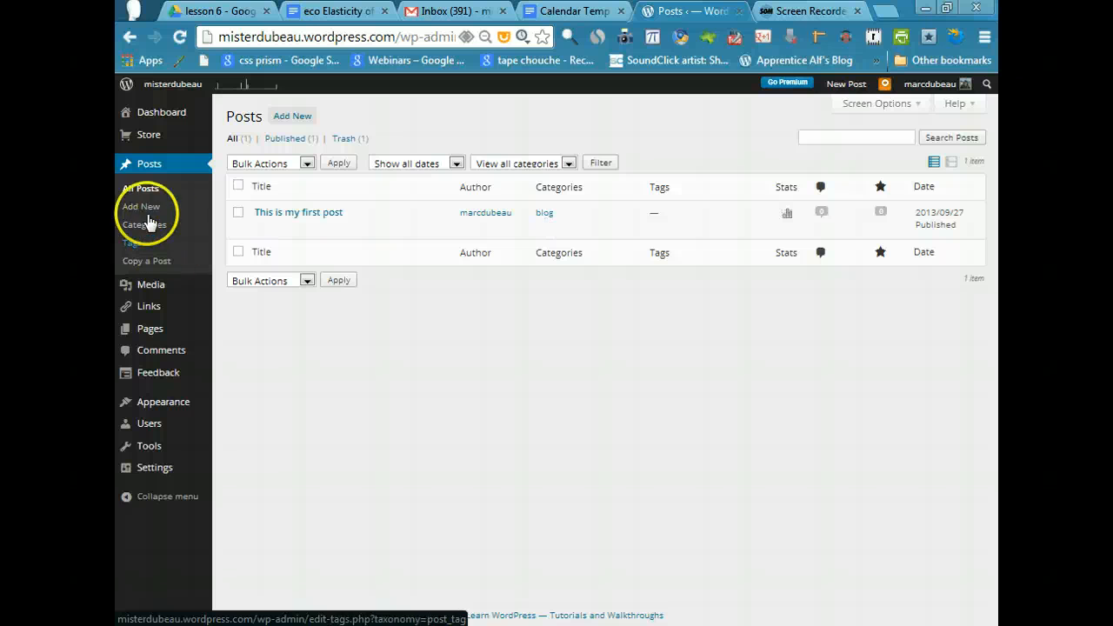
click(154, 168)
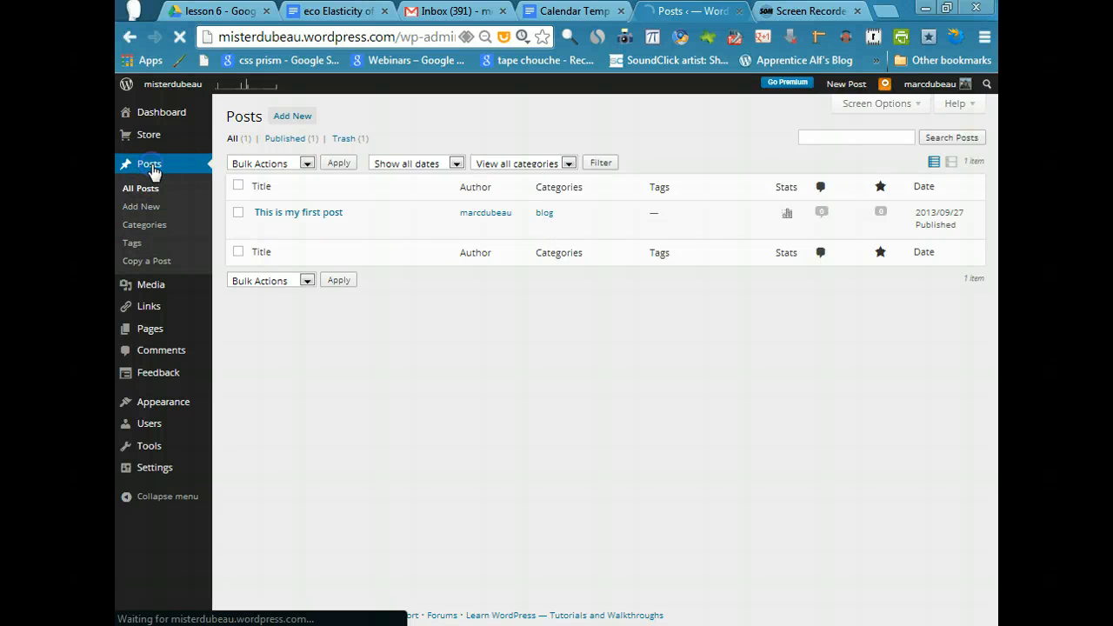
click(147, 228)
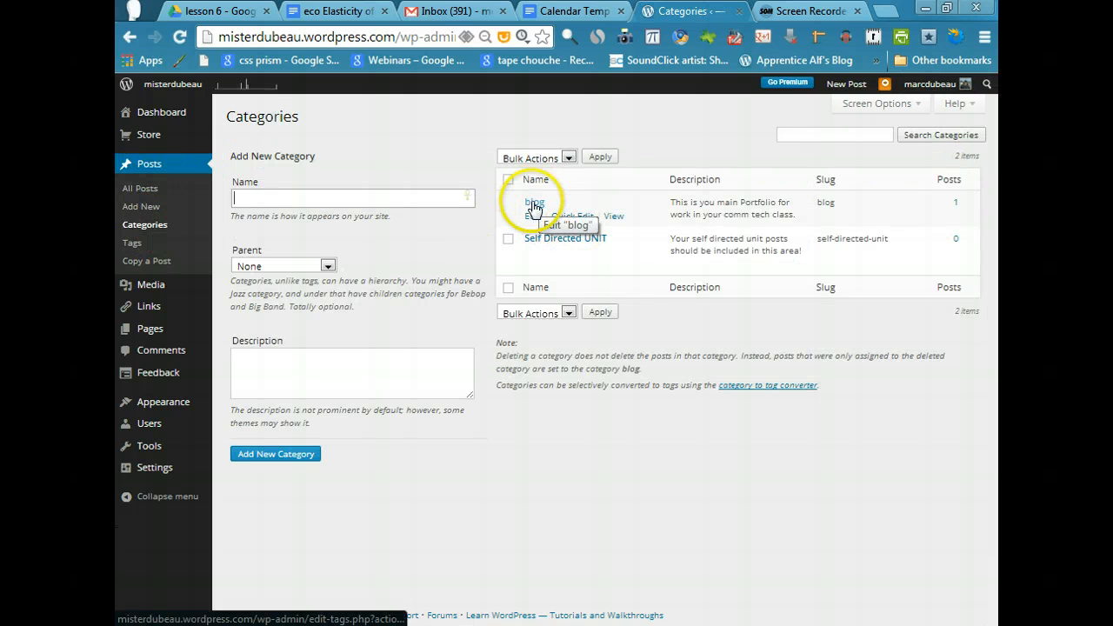
click(561, 216)
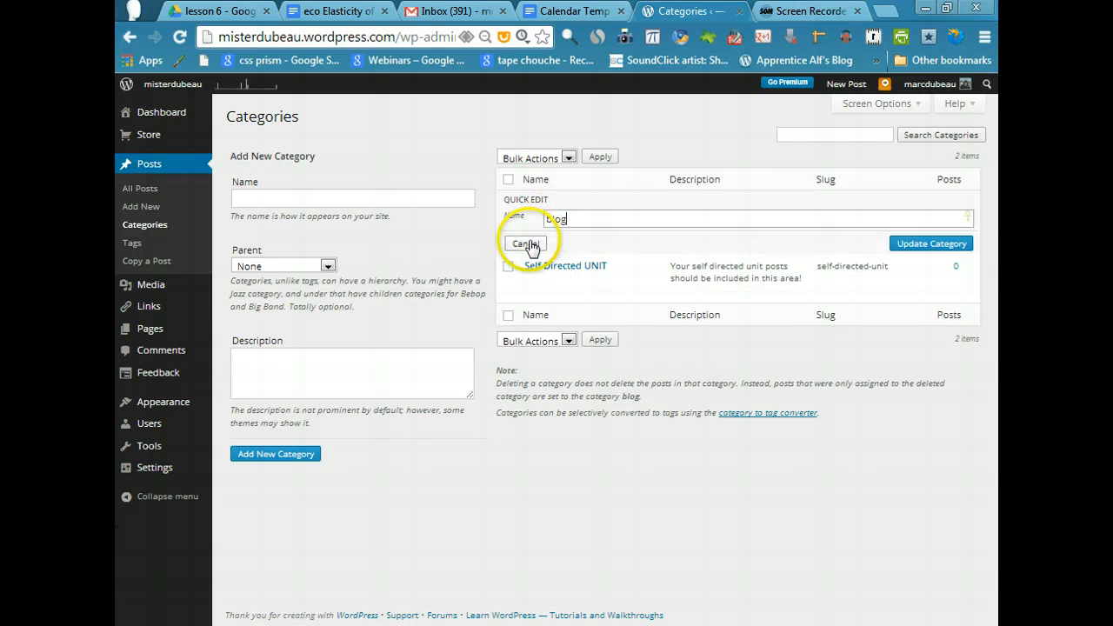
click(529, 245)
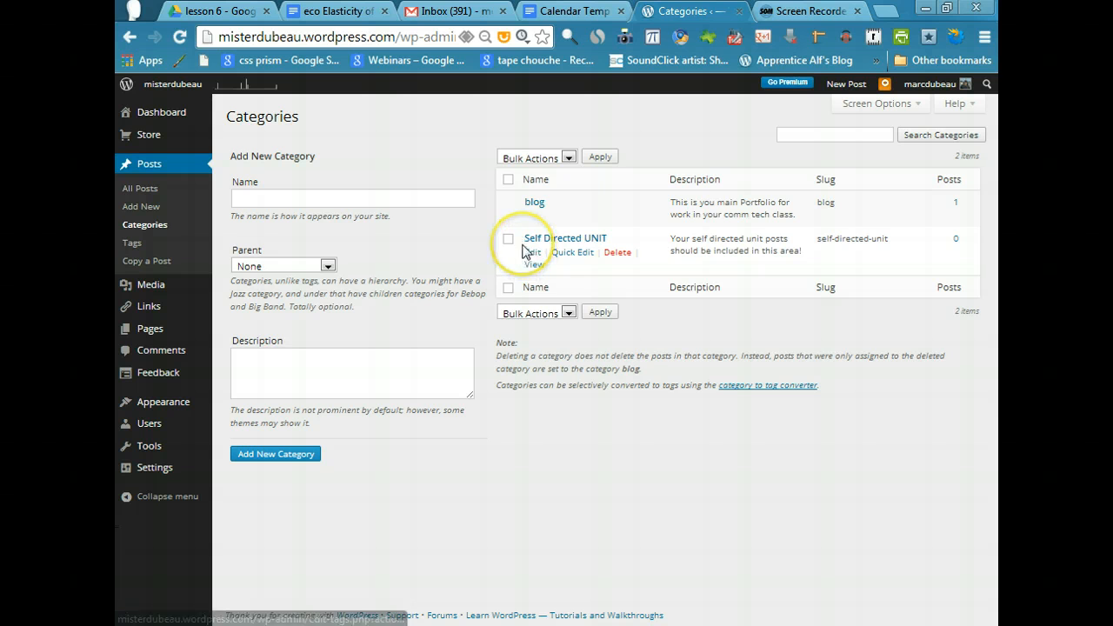
click(338, 198)
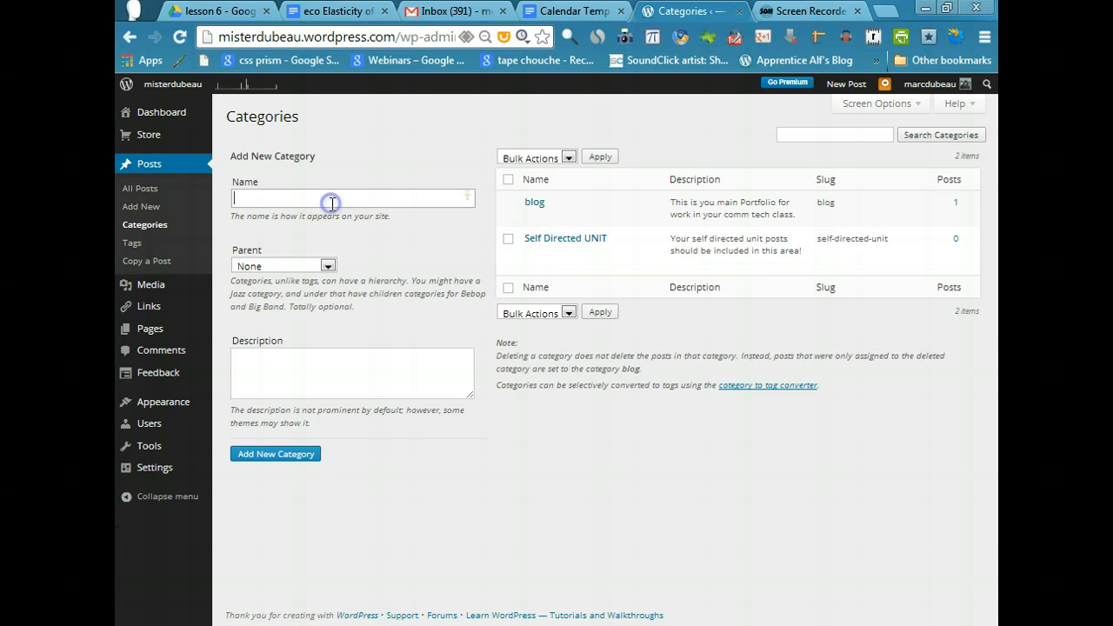
text(sled )
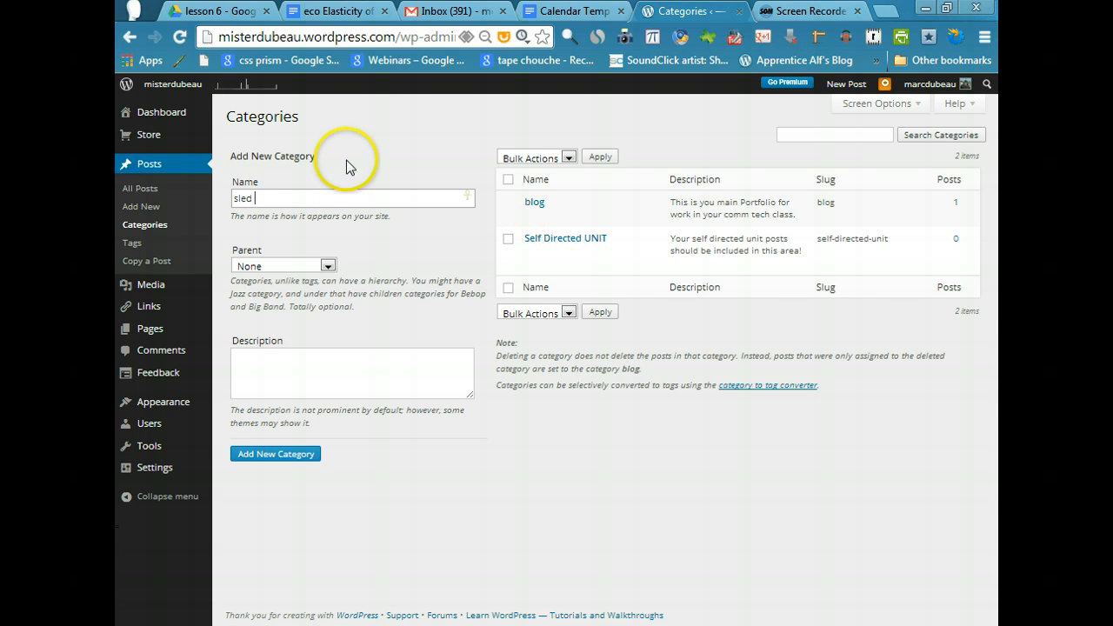
text(directed uni)
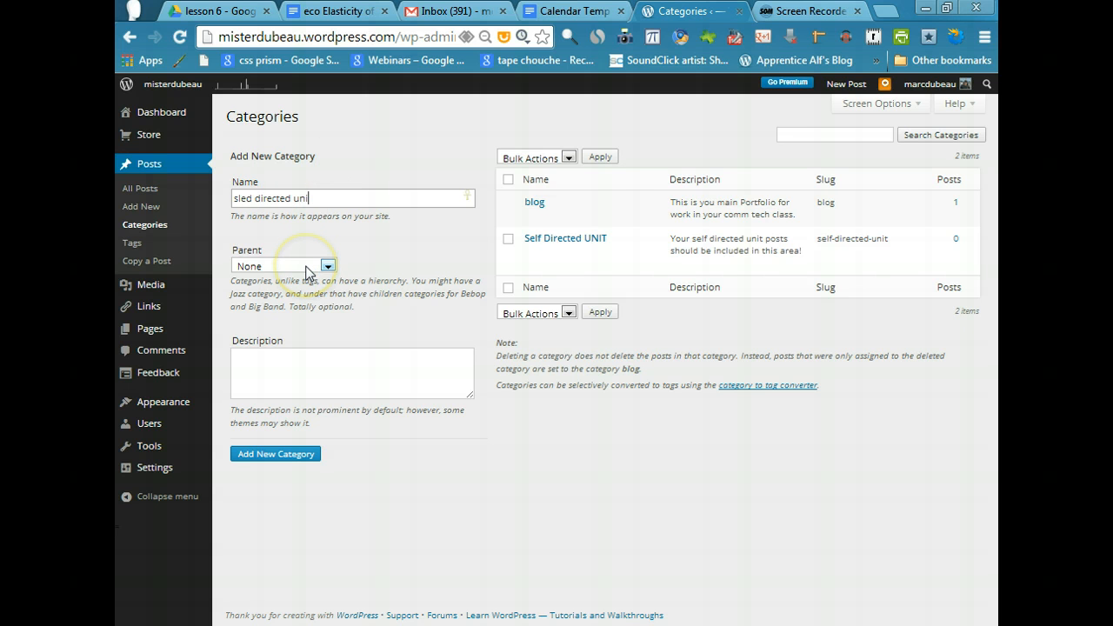
click(285, 356)
text(blalb)
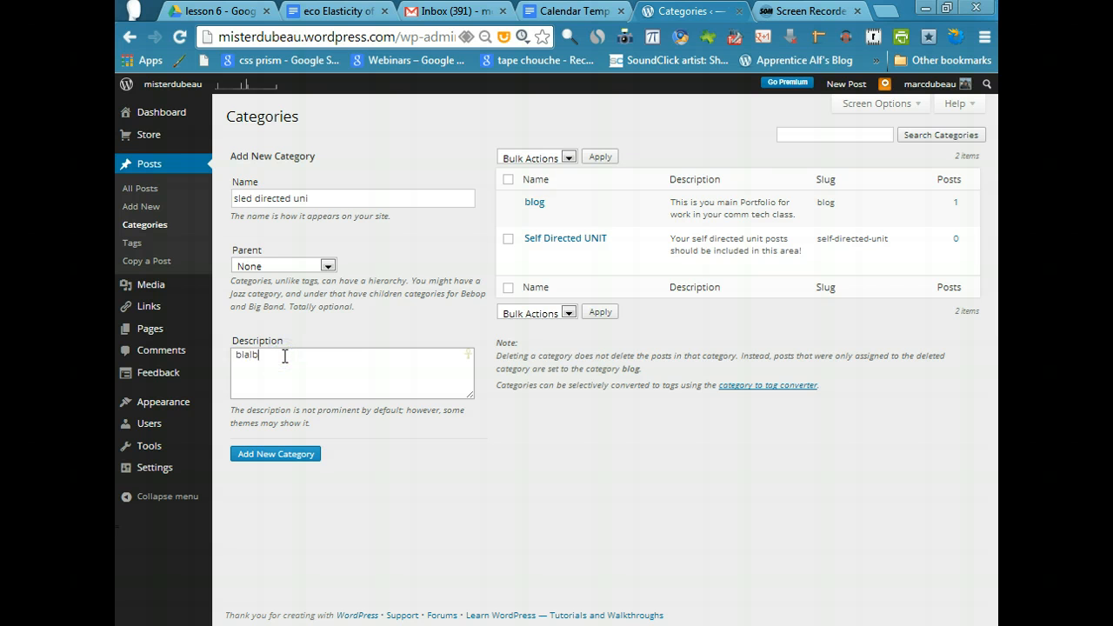
text(alb)
drag(308, 368, 201, 357)
key(BackSpace)
mouse_move(532, 271)
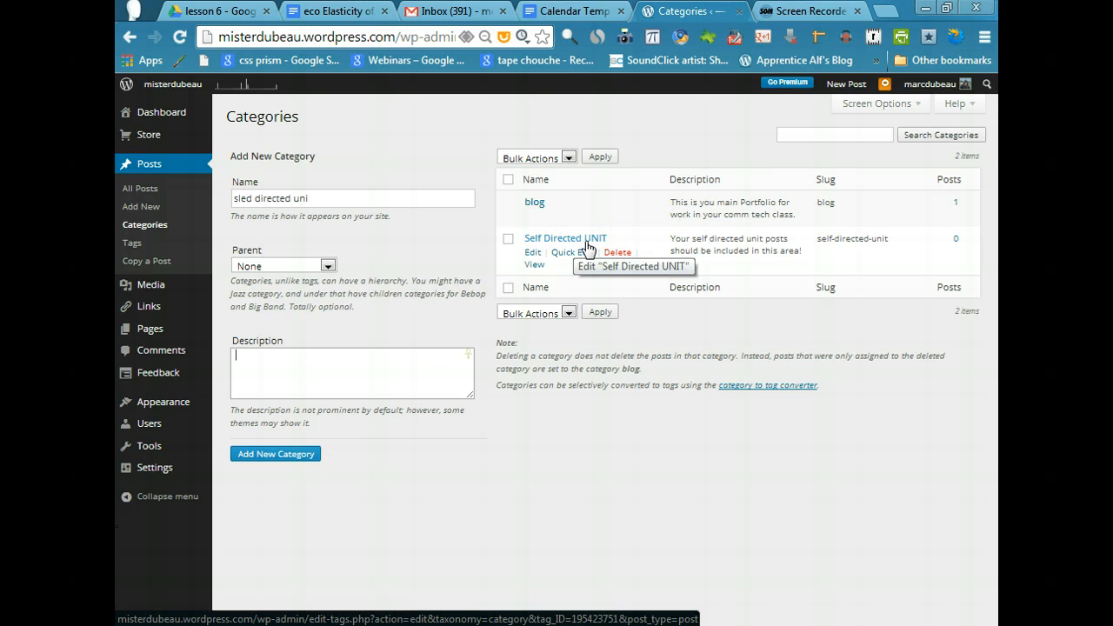
Start a new post and assign it to the blog category only.
click(153, 208)
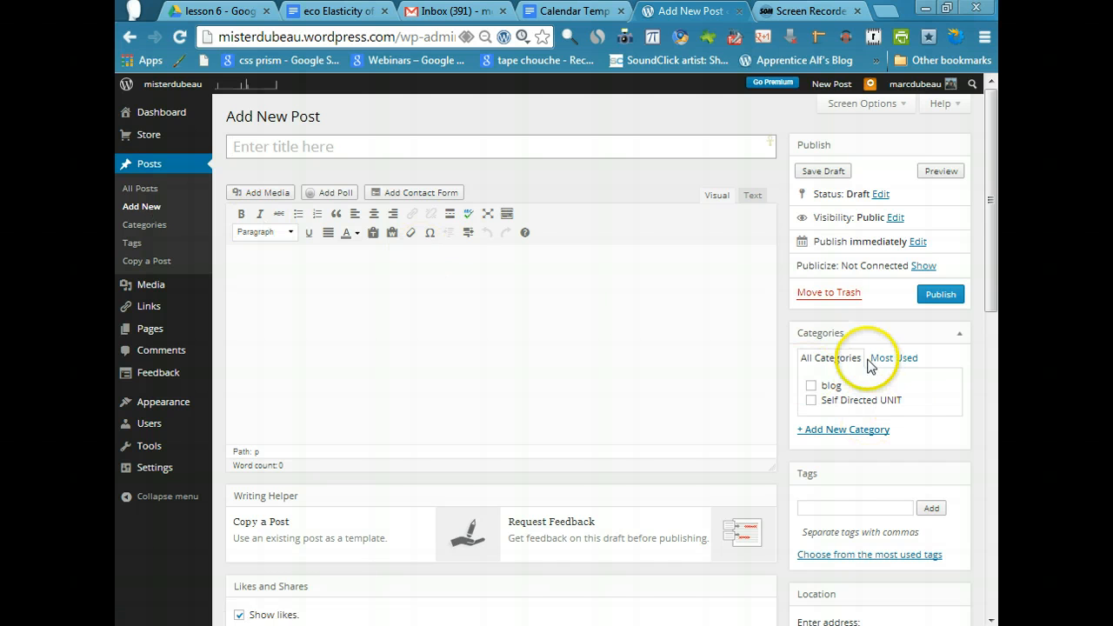
click(812, 401)
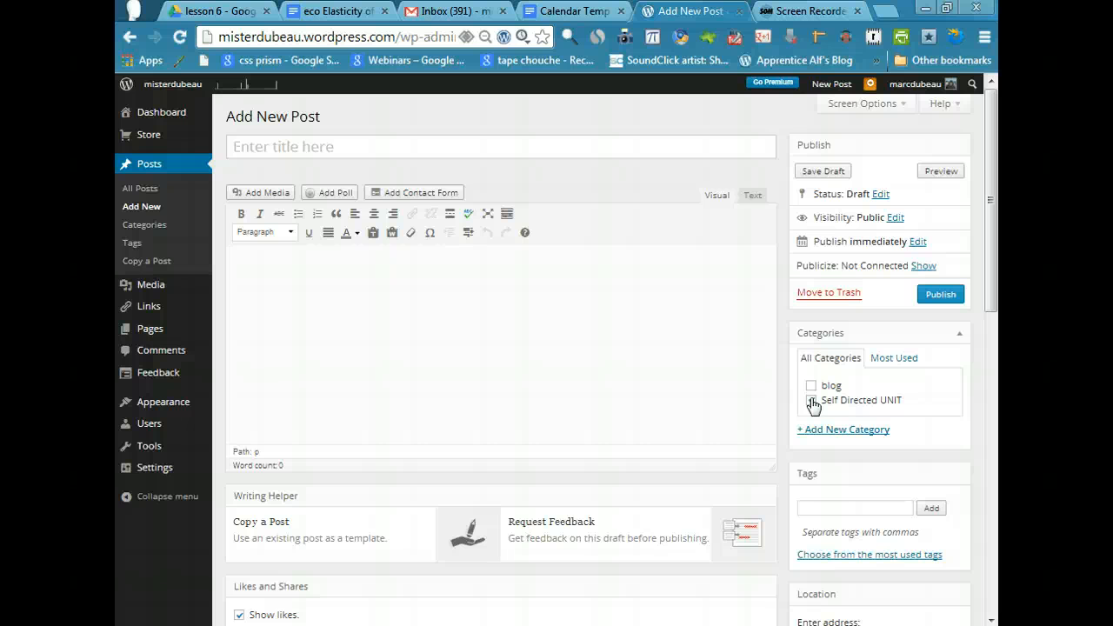
click(811, 384)
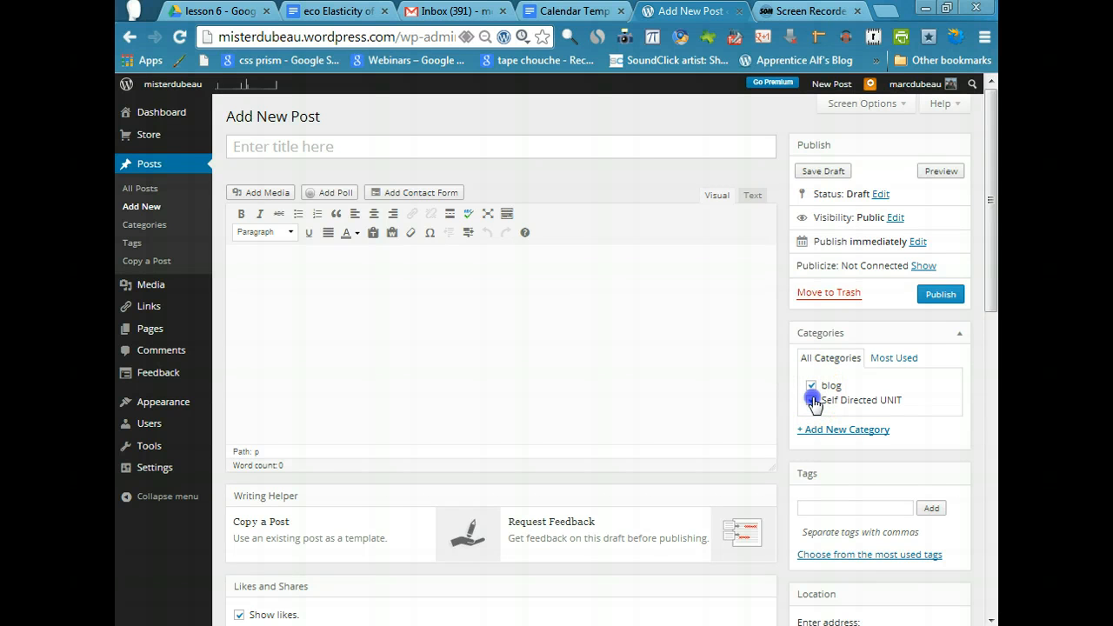
click(813, 400)
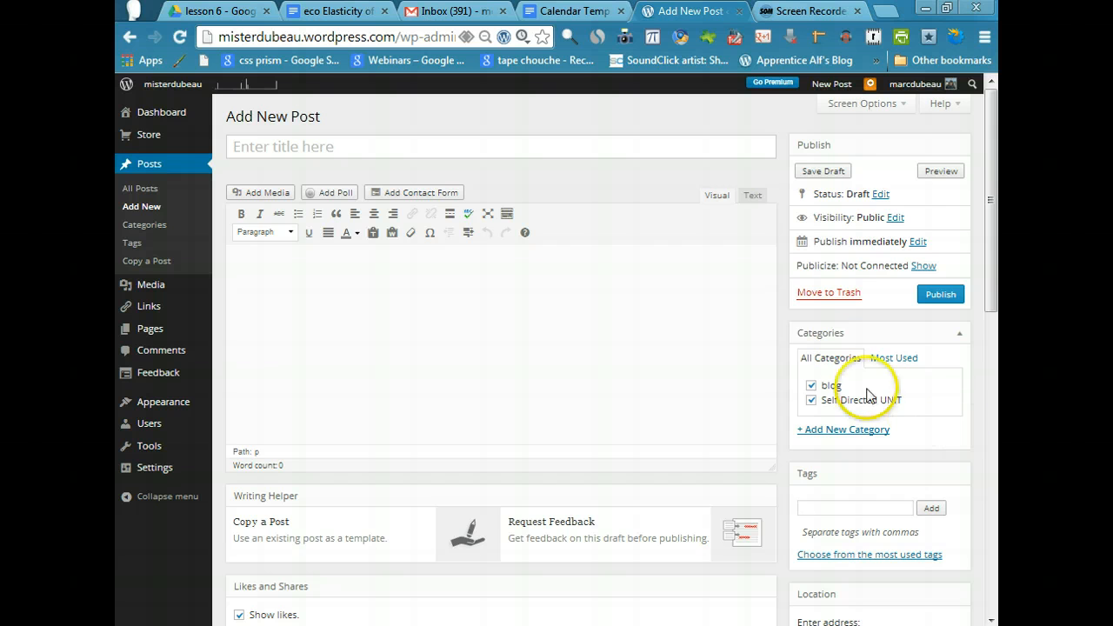
click(810, 401)
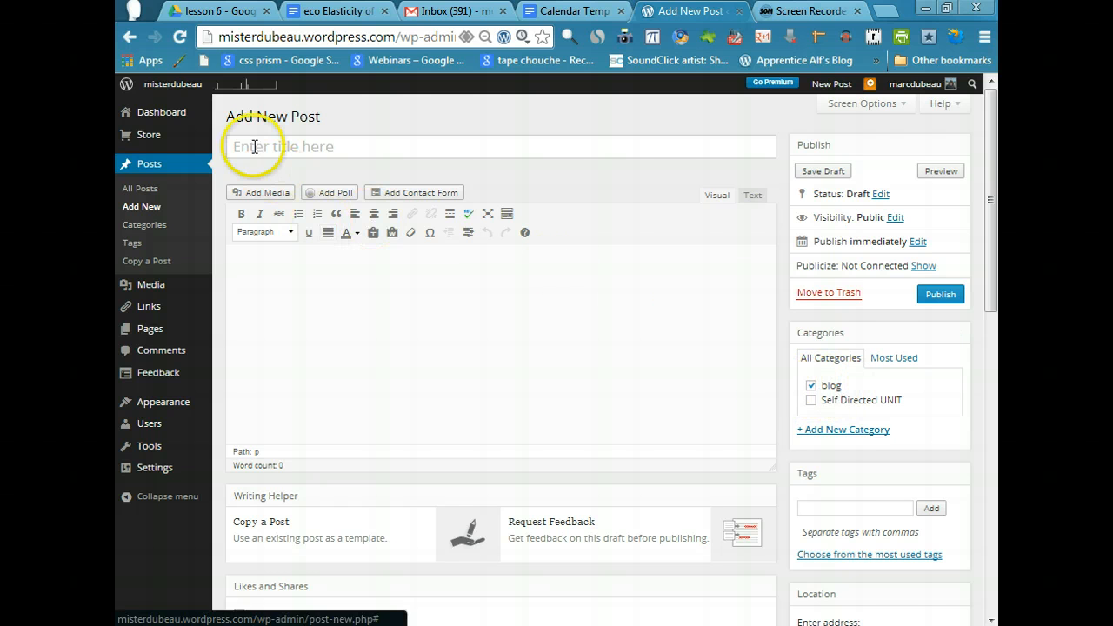
Open the site's Blog category page and select its full web address.
click(189, 88)
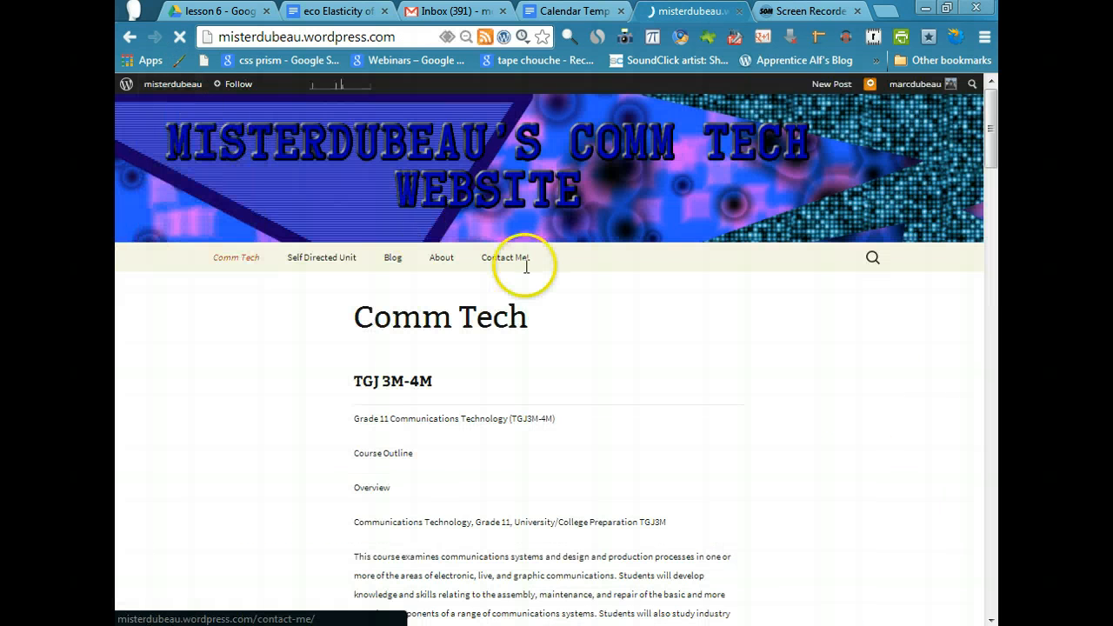
click(391, 259)
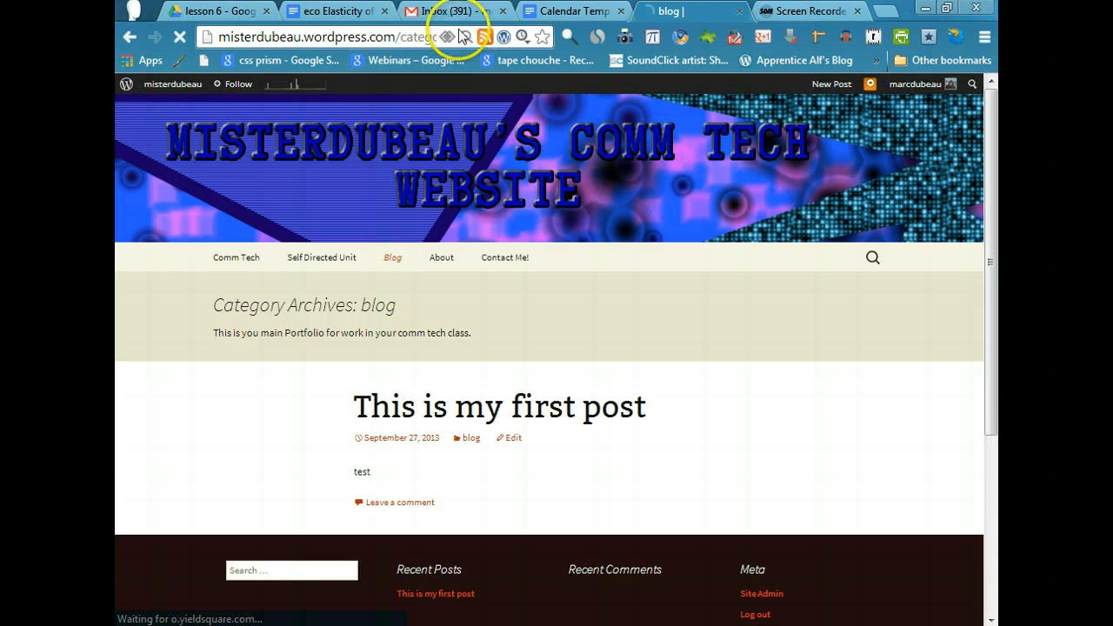
drag(550, 36, 676, 39)
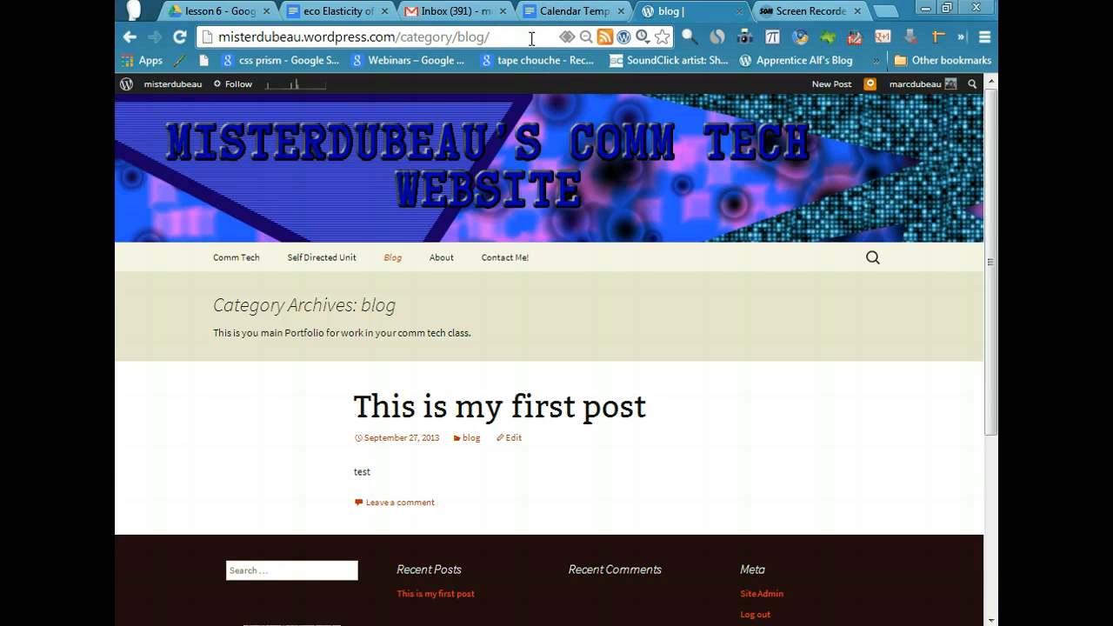
drag(530, 37, 229, 54)
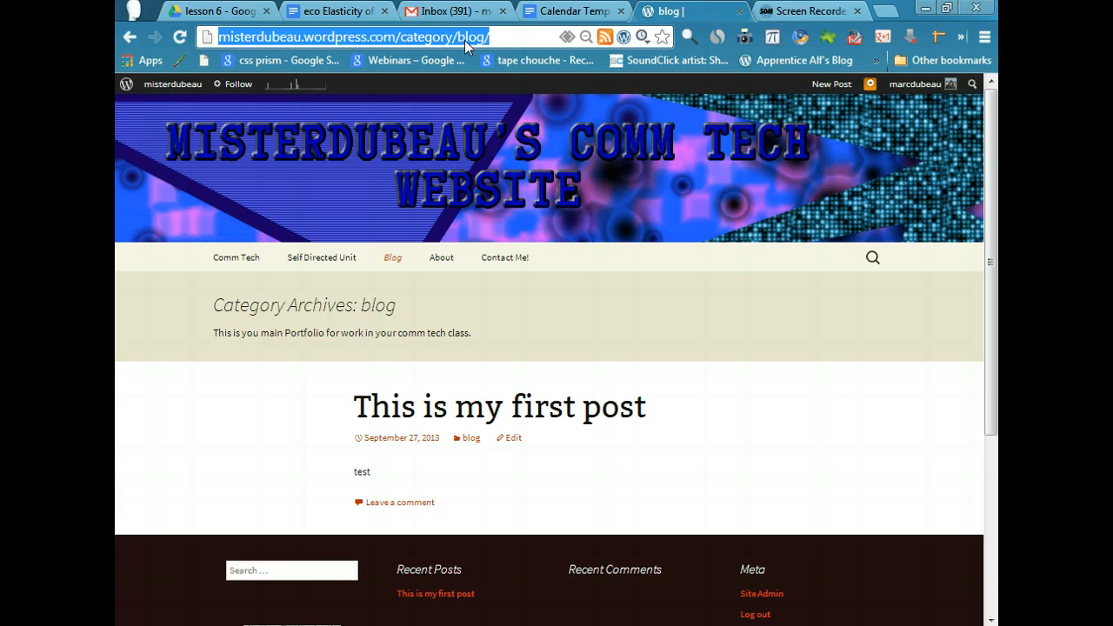
click(495, 36)
Add an Image widget to the Main Widget Area directly below Recent Posts.
mouse_move(172, 83)
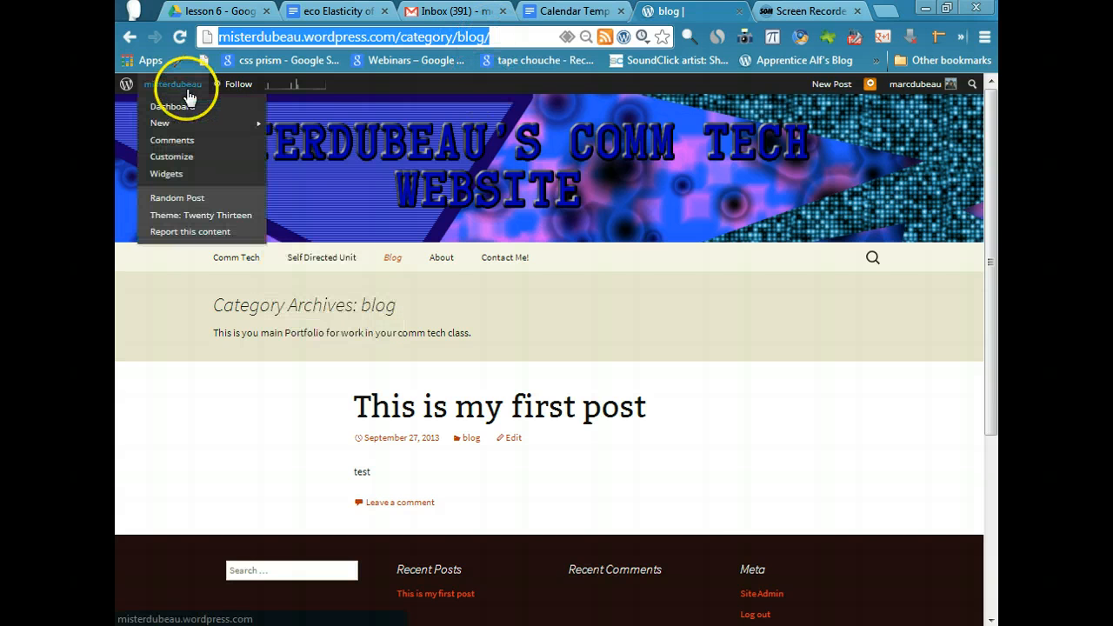
scroll(189, 100, down, 1)
click(175, 108)
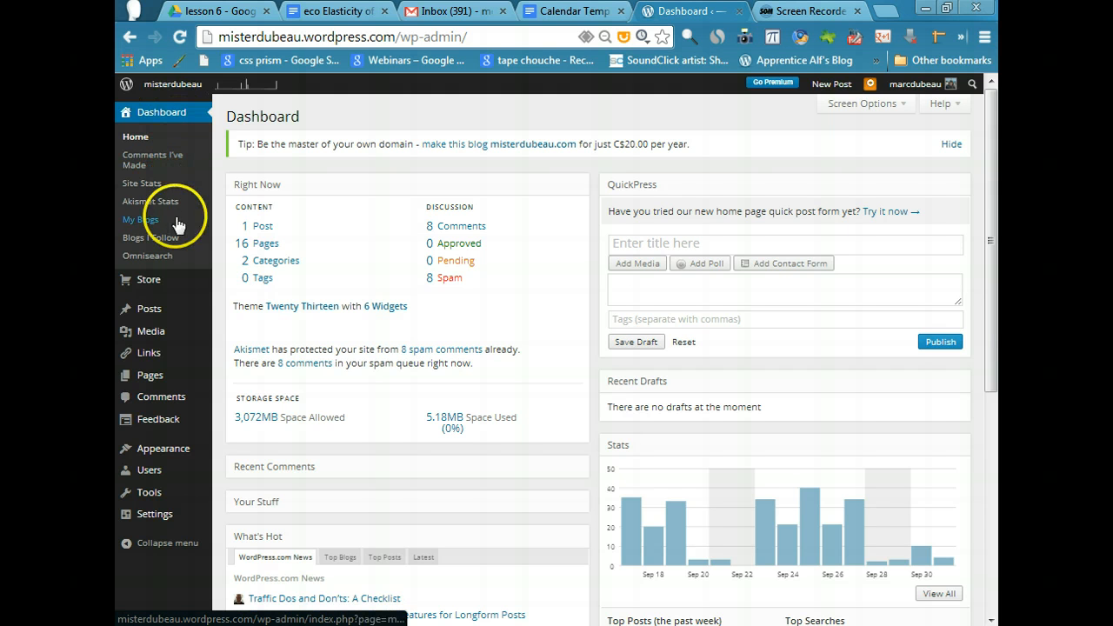
mouse_move(176, 454)
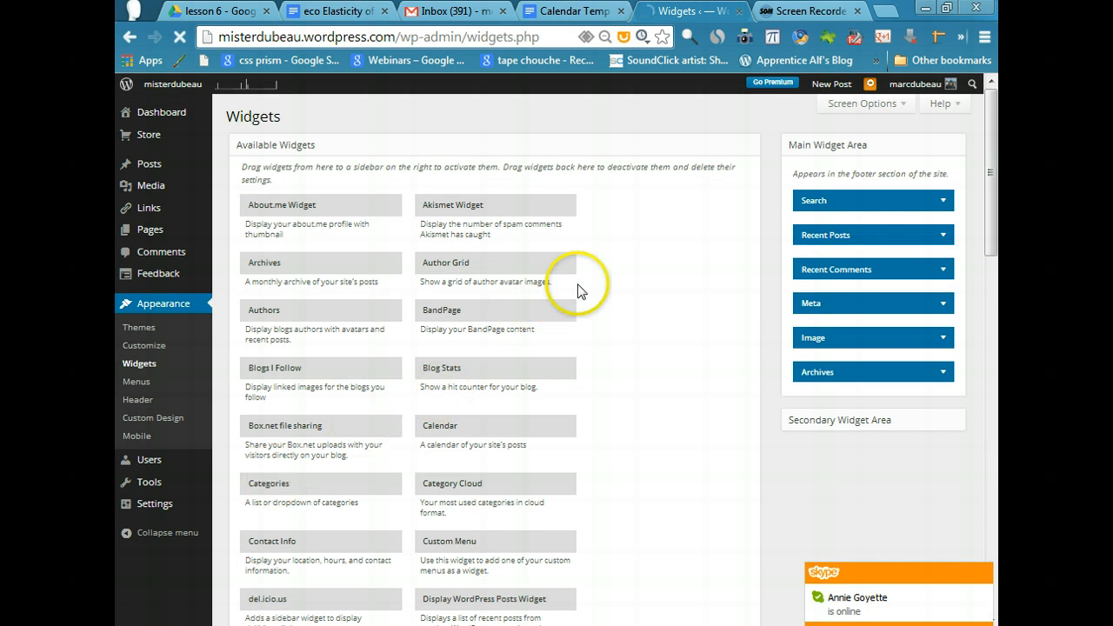
drag(992, 179, 994, 259)
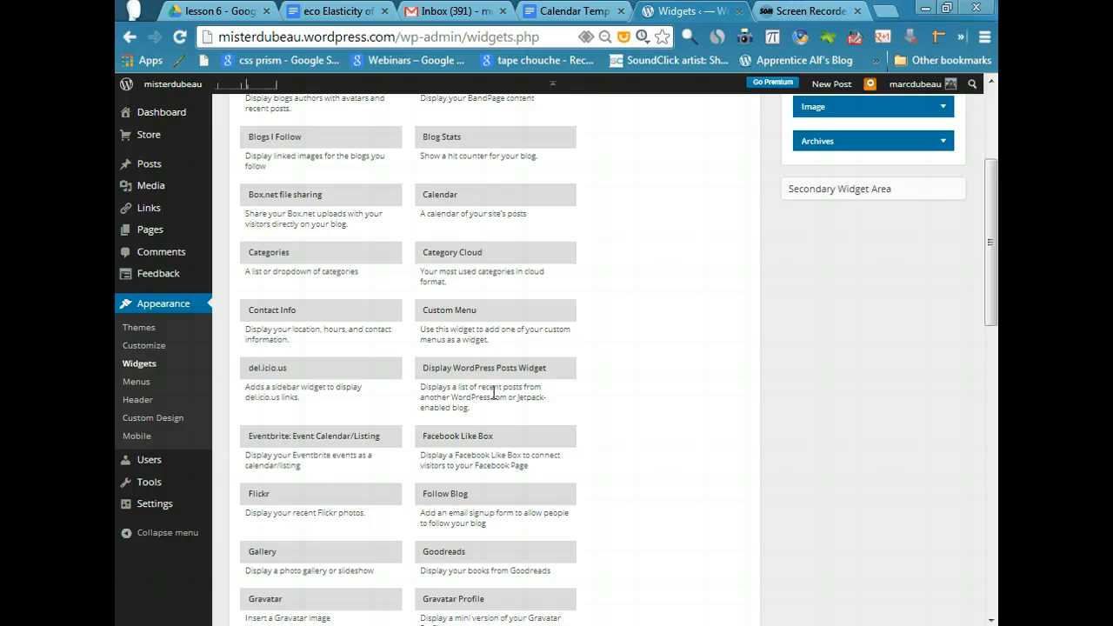
click(480, 384)
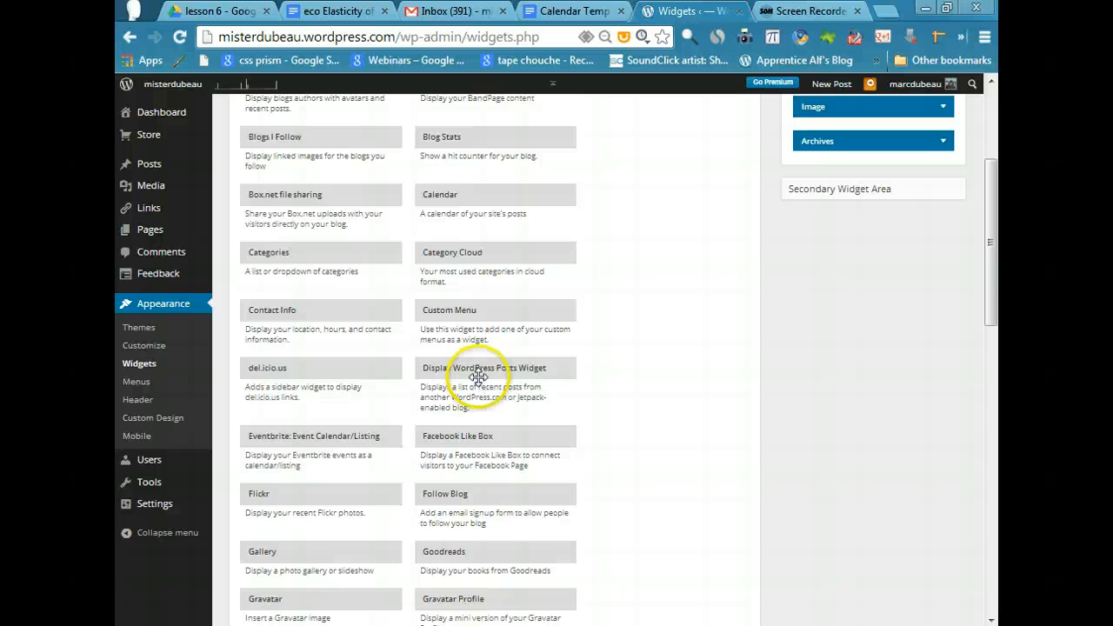
drag(991, 276, 994, 324)
drag(332, 510, 883, 264)
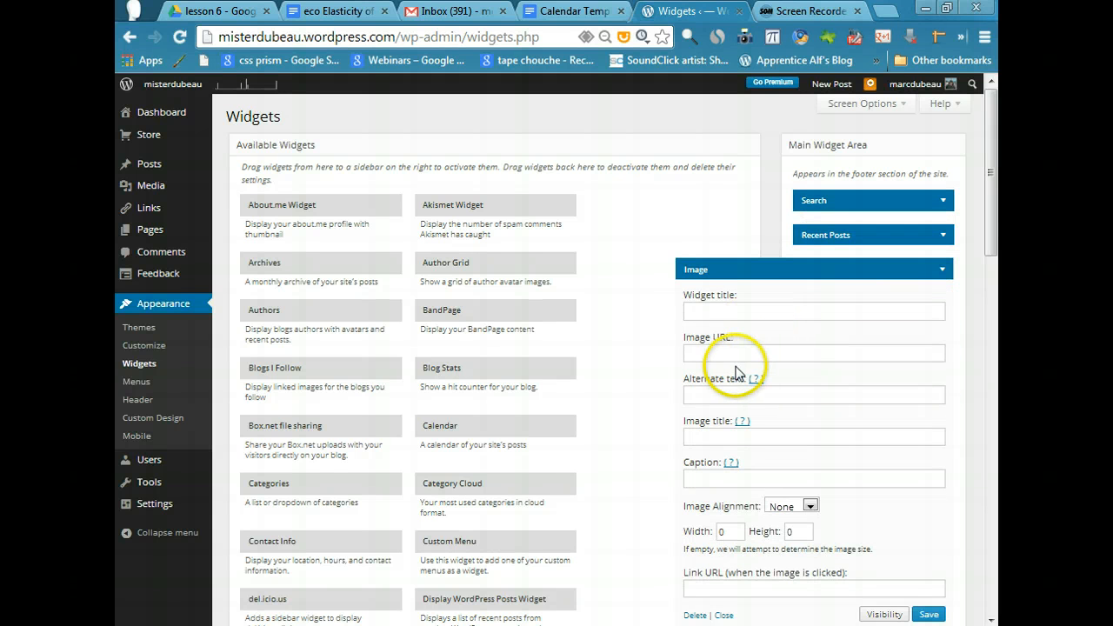
Set the Image widget's link URL to the site's category/self/ address, adapted from the copied blog category address, and save and close the widget.
click(737, 354)
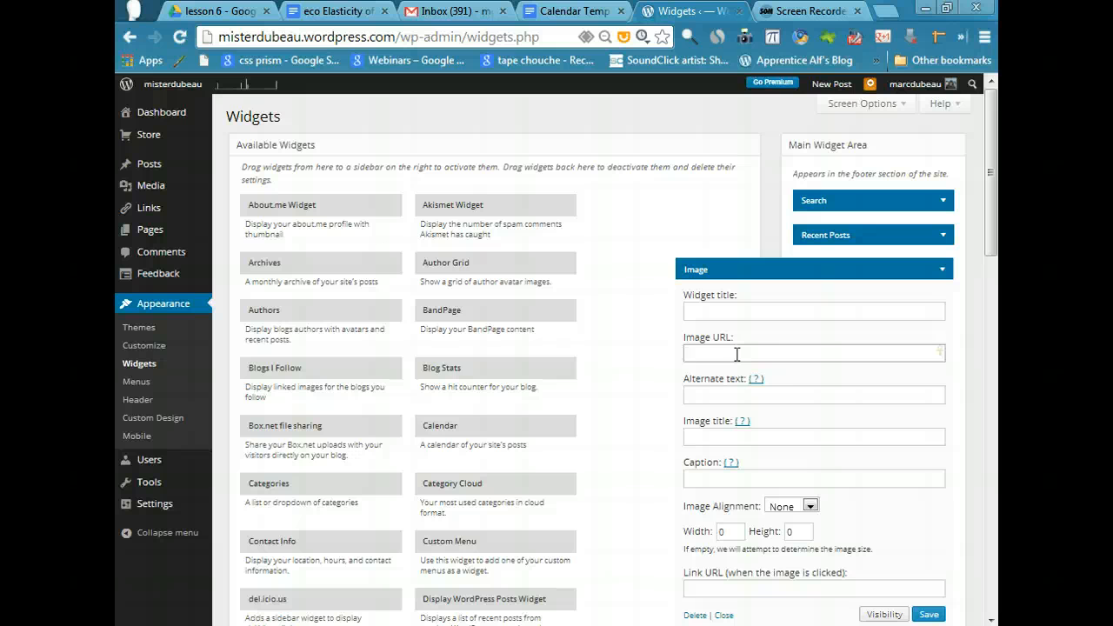
click(713, 586)
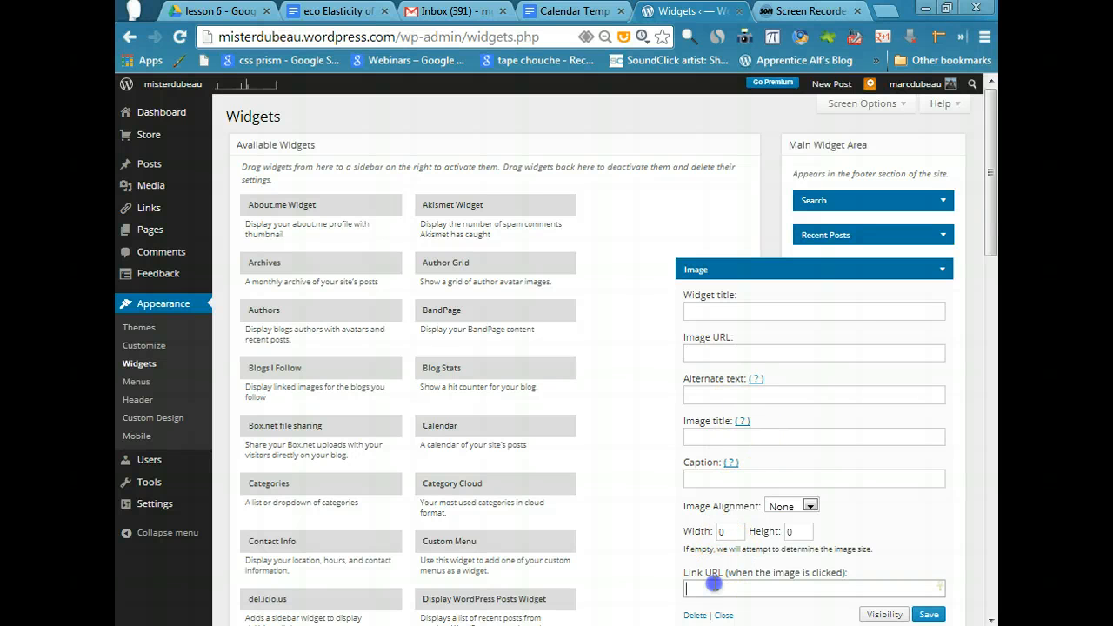
text(http://misterdubeau.wordpress.com/category/blog/)
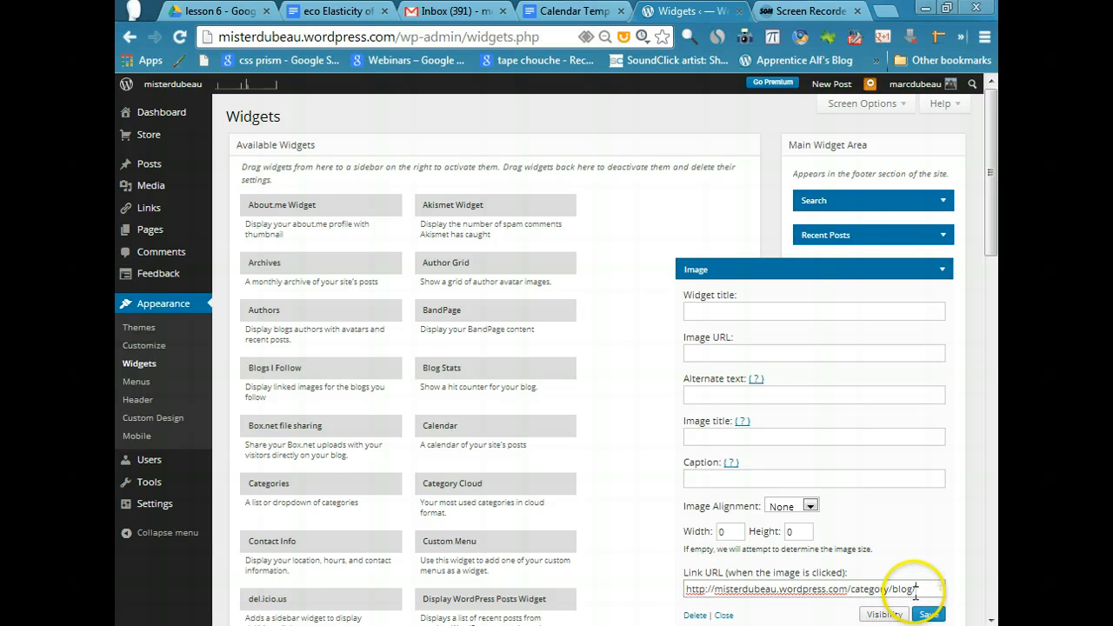
click(915, 590)
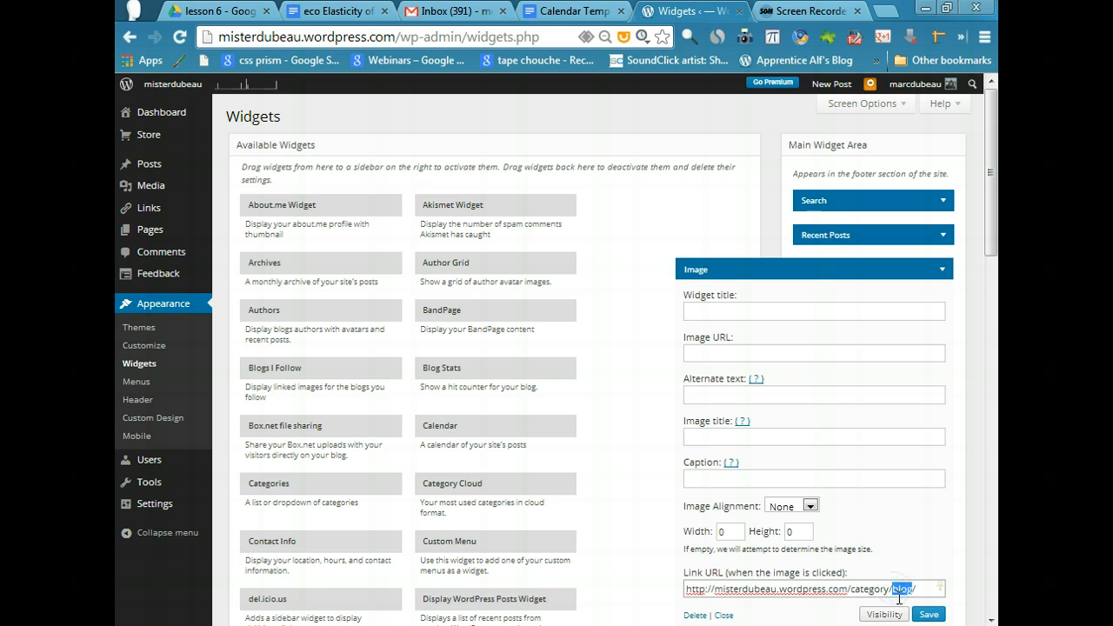
text(self)
click(920, 613)
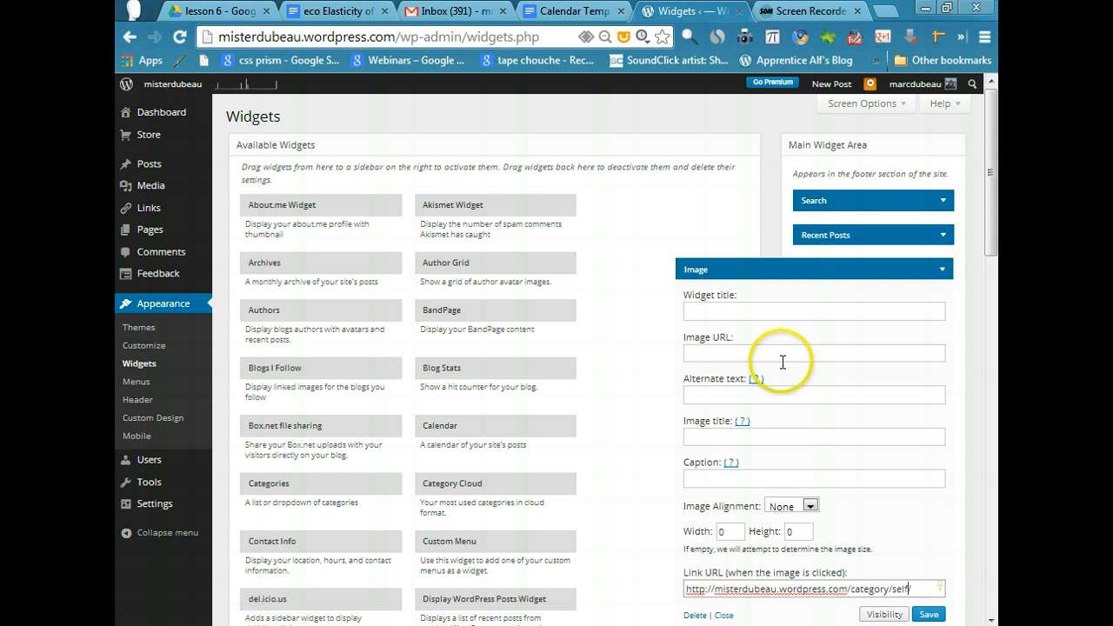
click(724, 614)
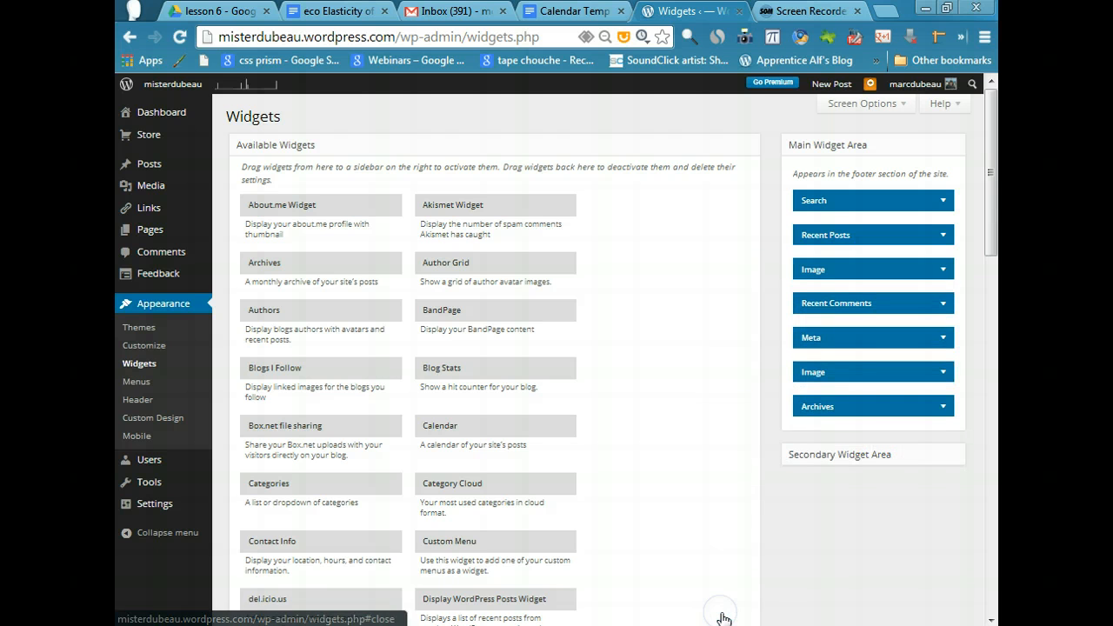
mouse_move(198, 184)
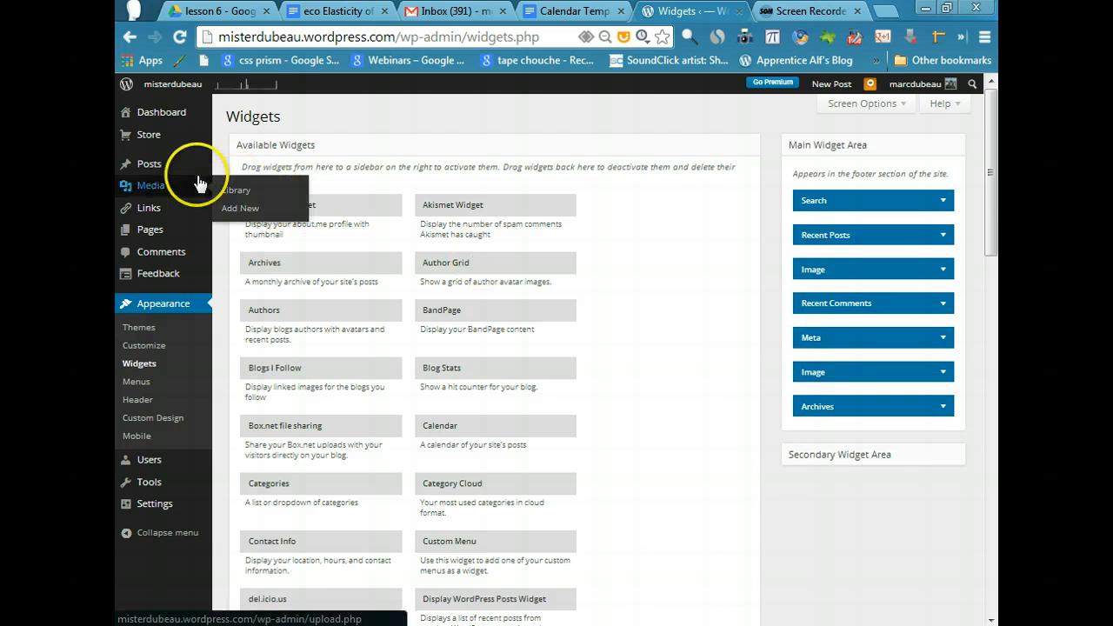
mouse_move(182, 235)
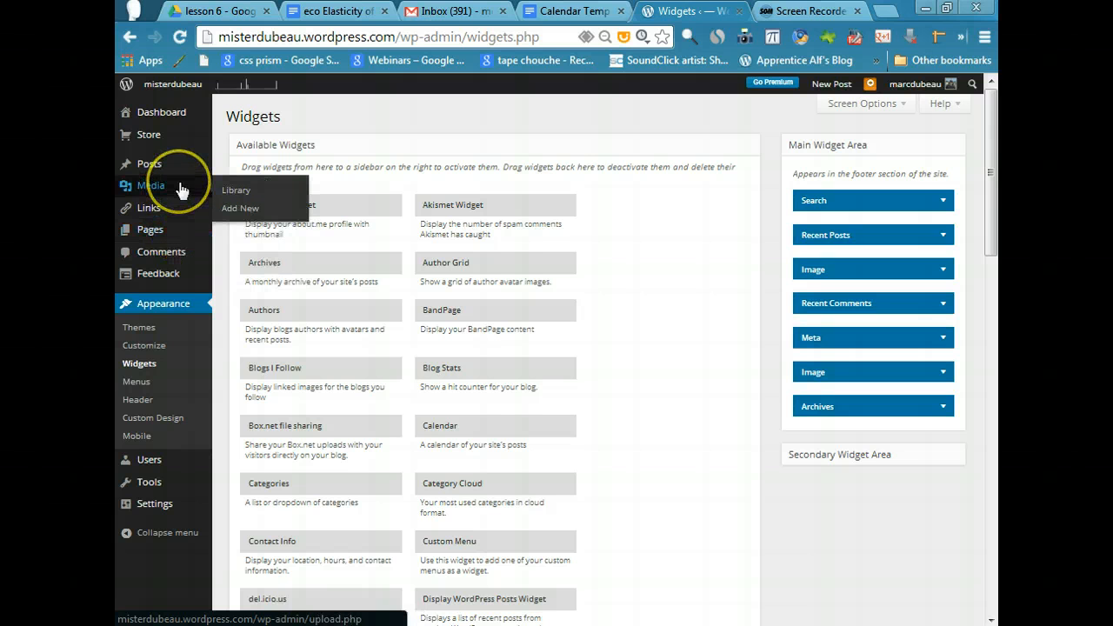
click(255, 210)
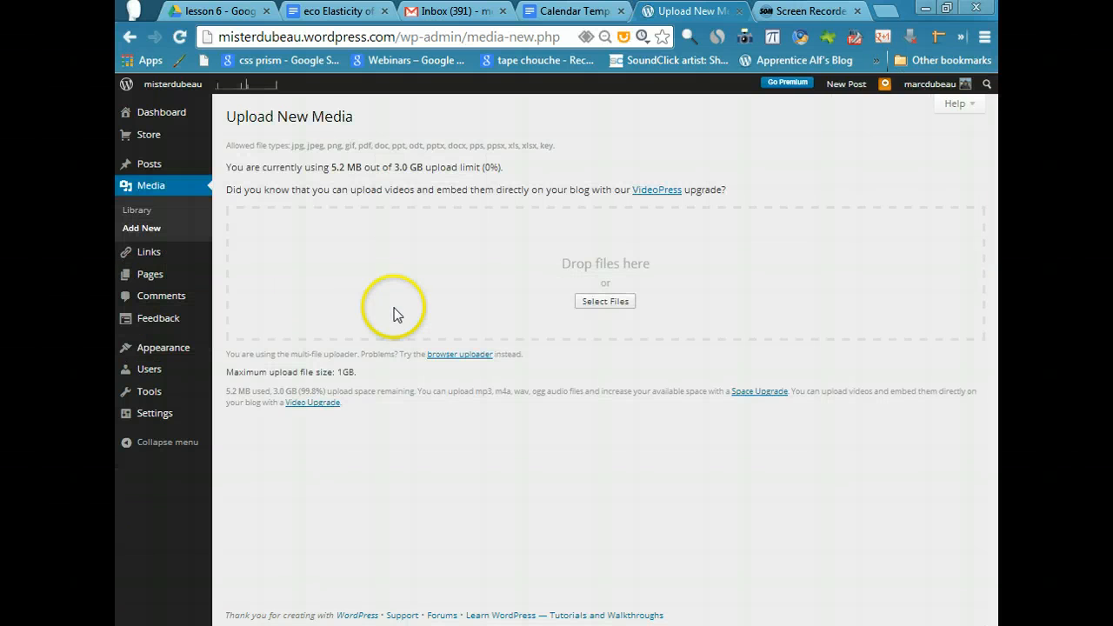
click(600, 301)
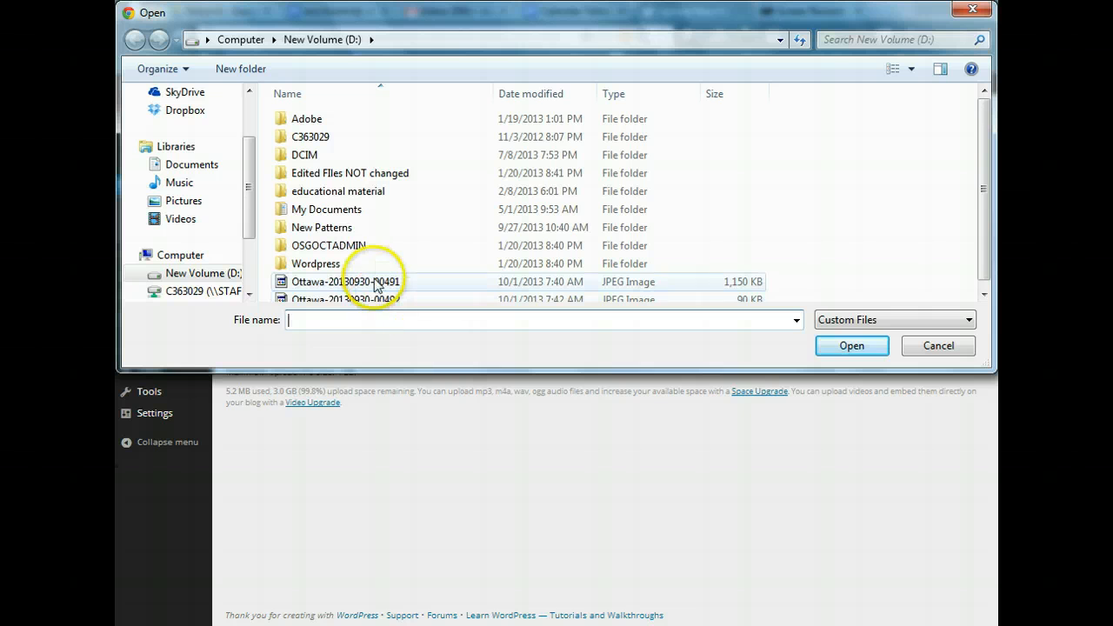
drag(988, 179, 984, 211)
double_click(452, 275)
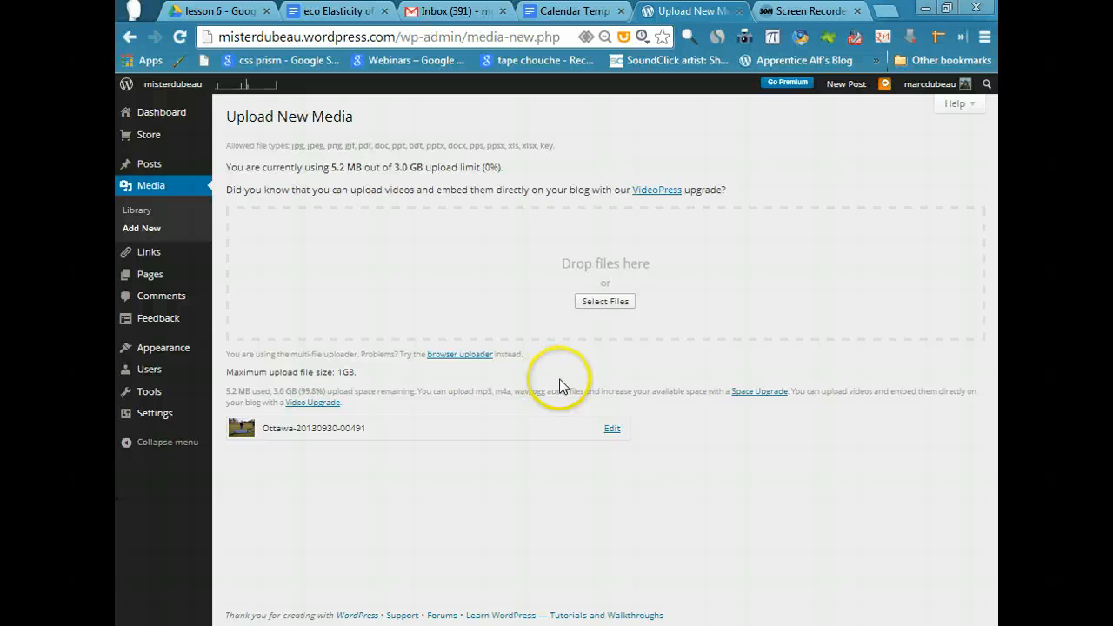
Open the uploaded photo's media details for editing and copy its full file URL.
click(613, 430)
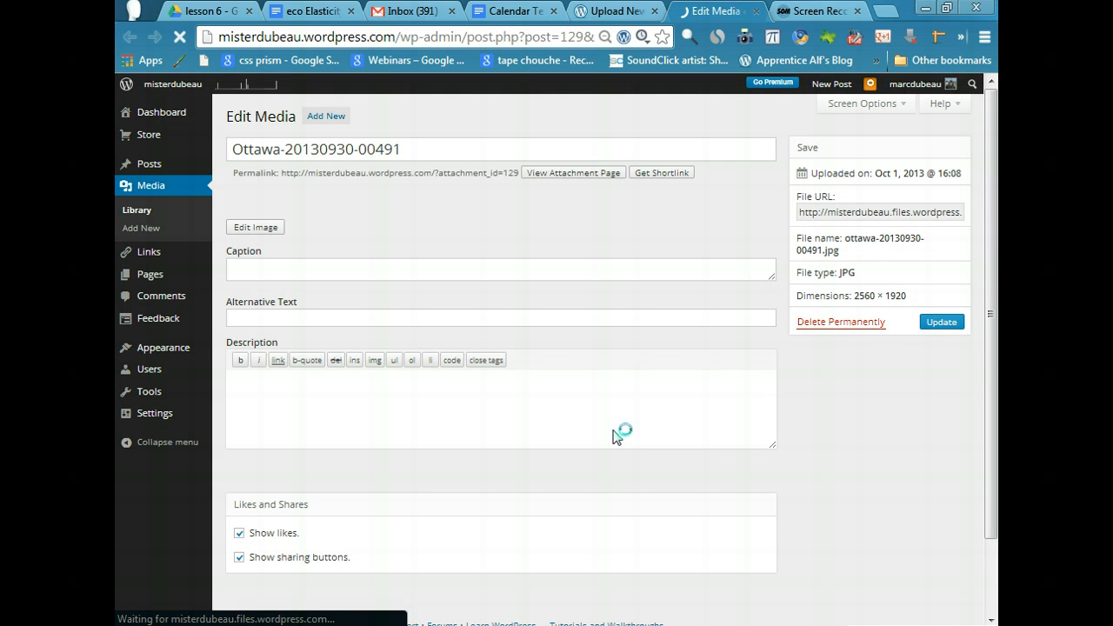
click(806, 214)
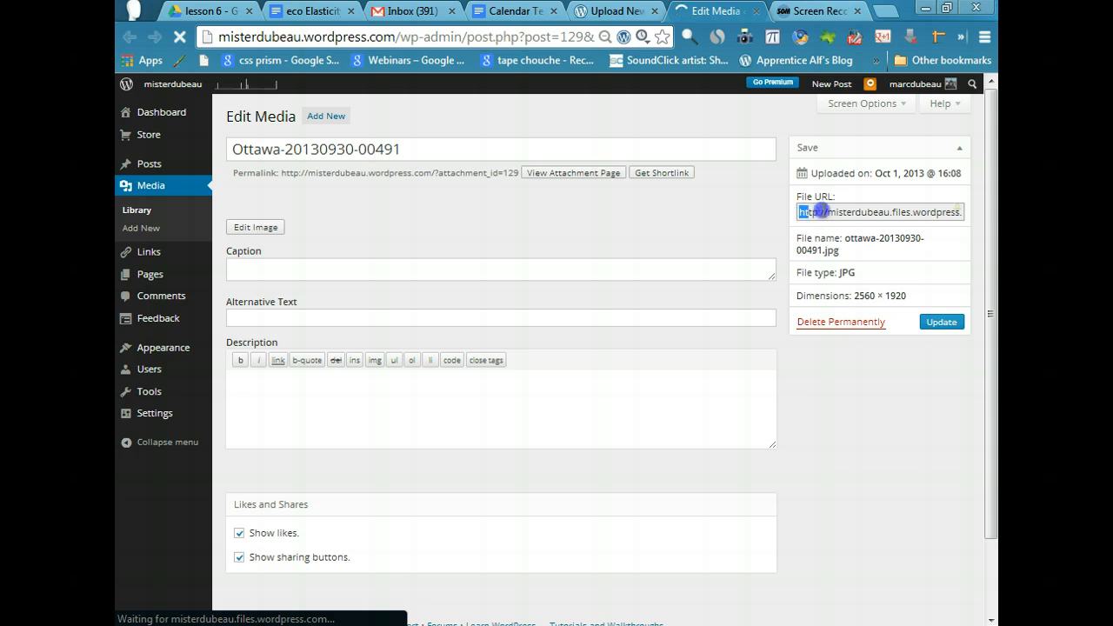
drag(940, 217, 1000, 223)
key(ctrl+c)
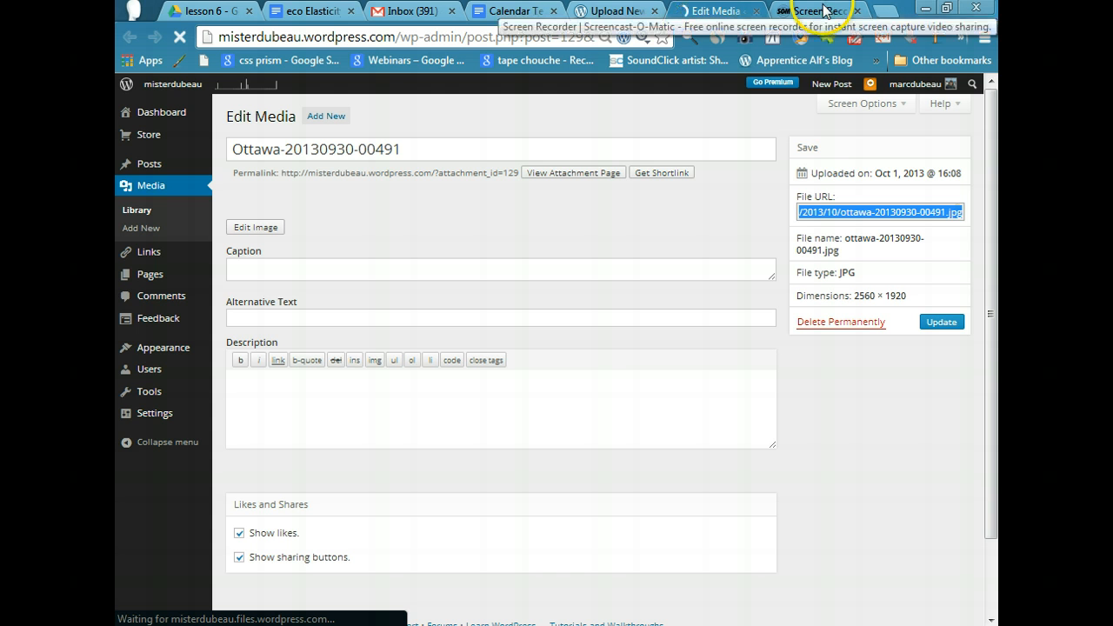
Preview the photo at its copied file URL in a new browser tab and close that tab.
click(880, 16)
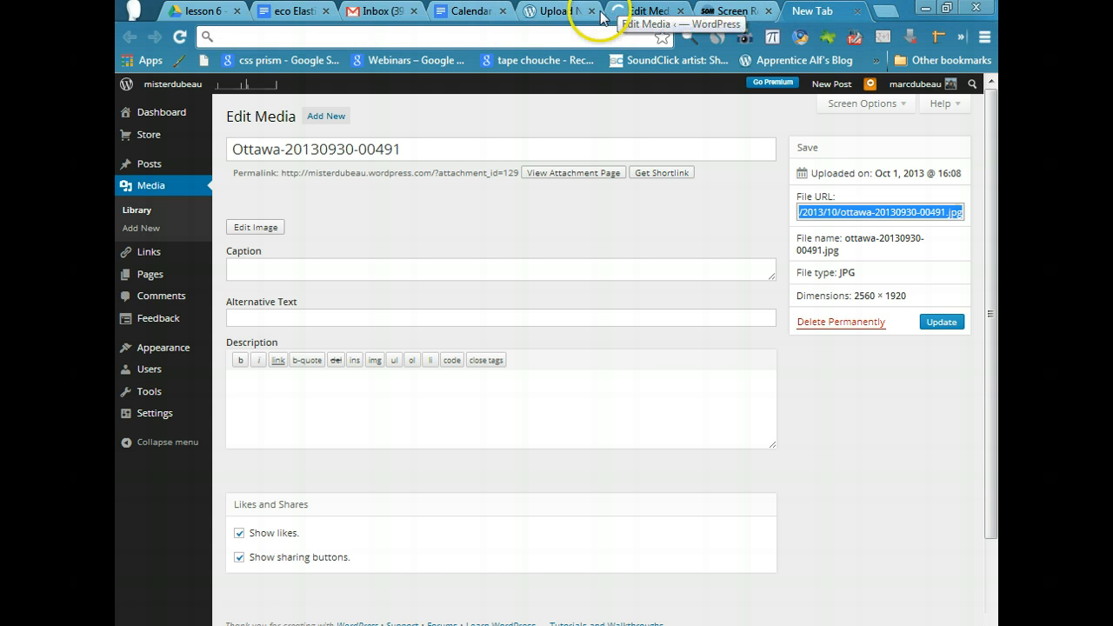
key(ctrl+v)
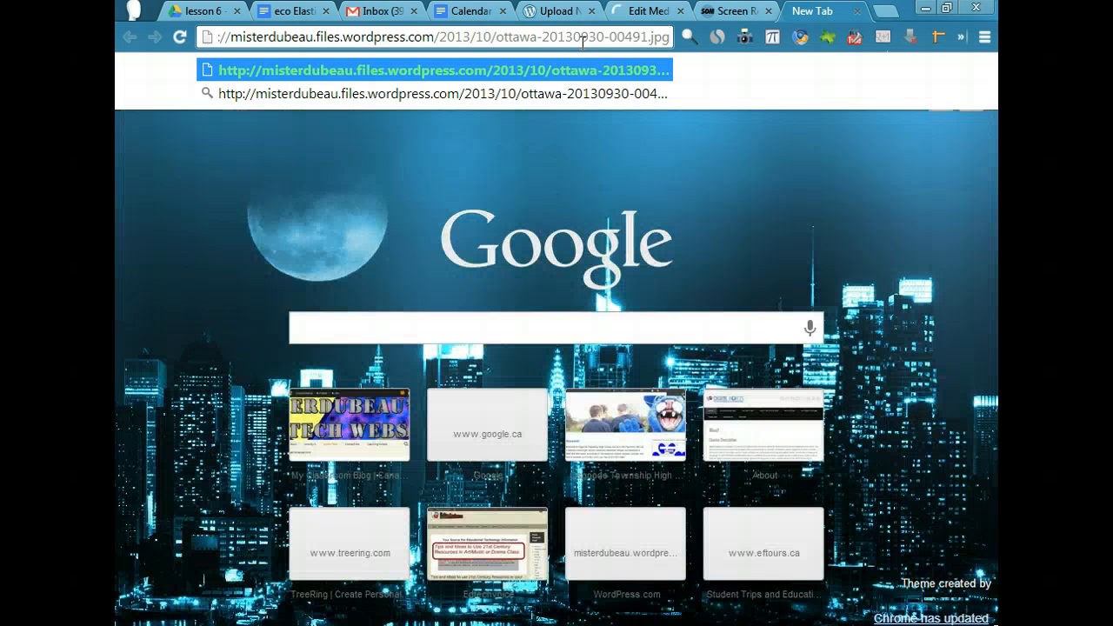
key(Return)
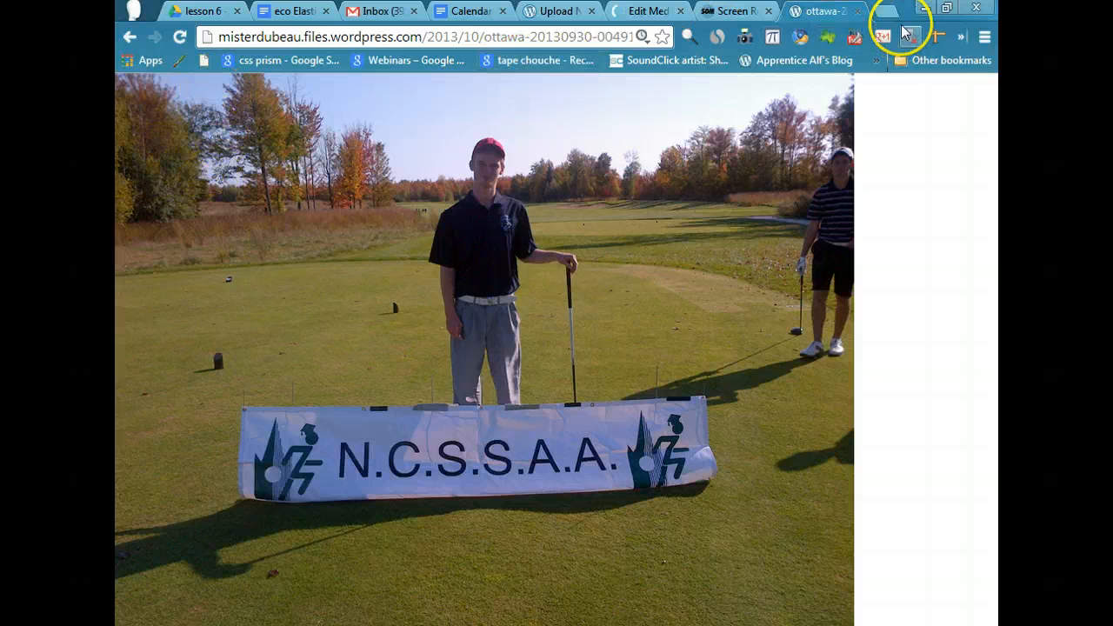
click(856, 11)
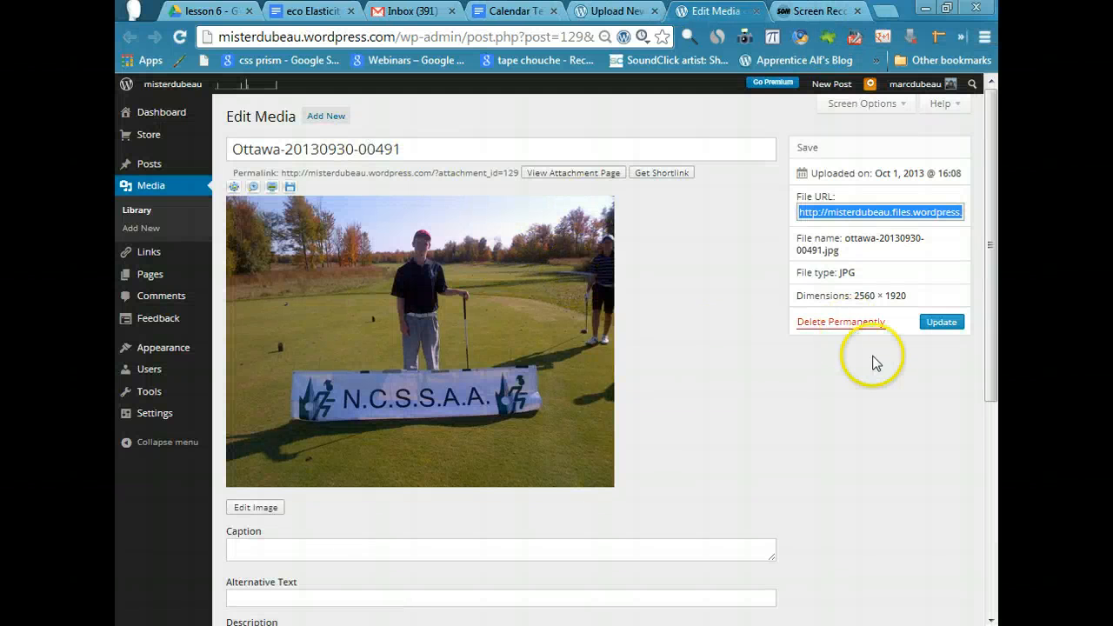
click(851, 324)
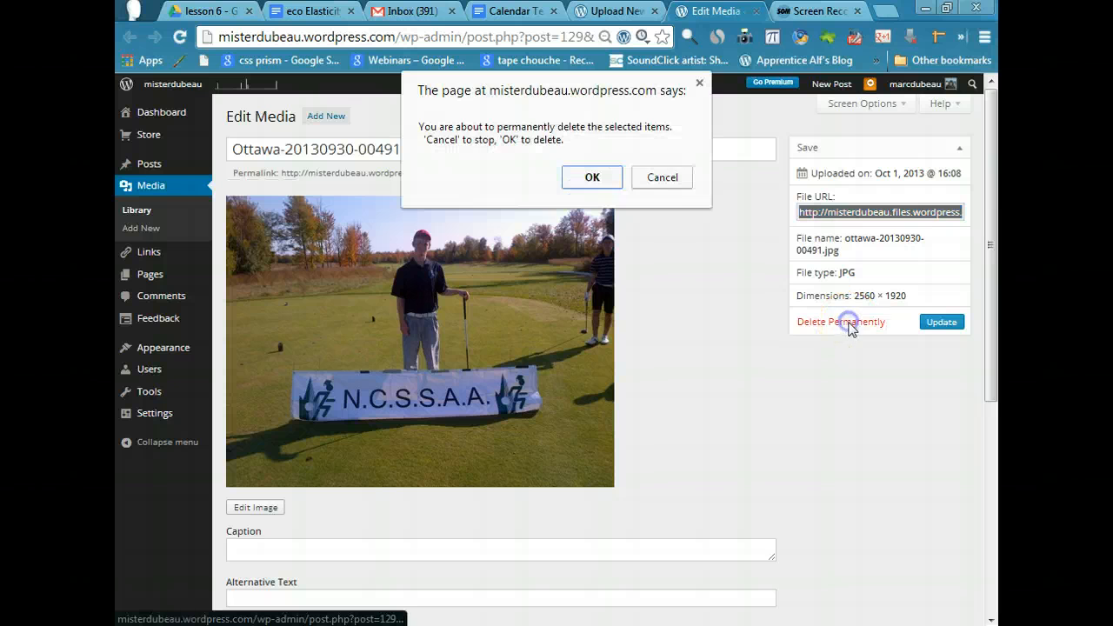
click(662, 177)
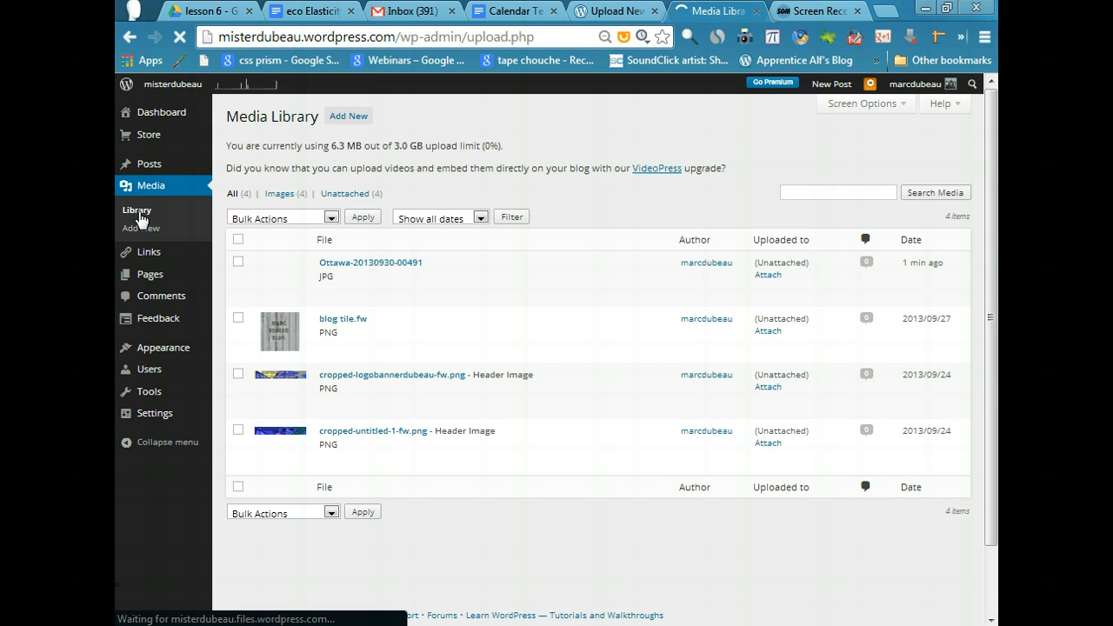
mouse_move(326, 302)
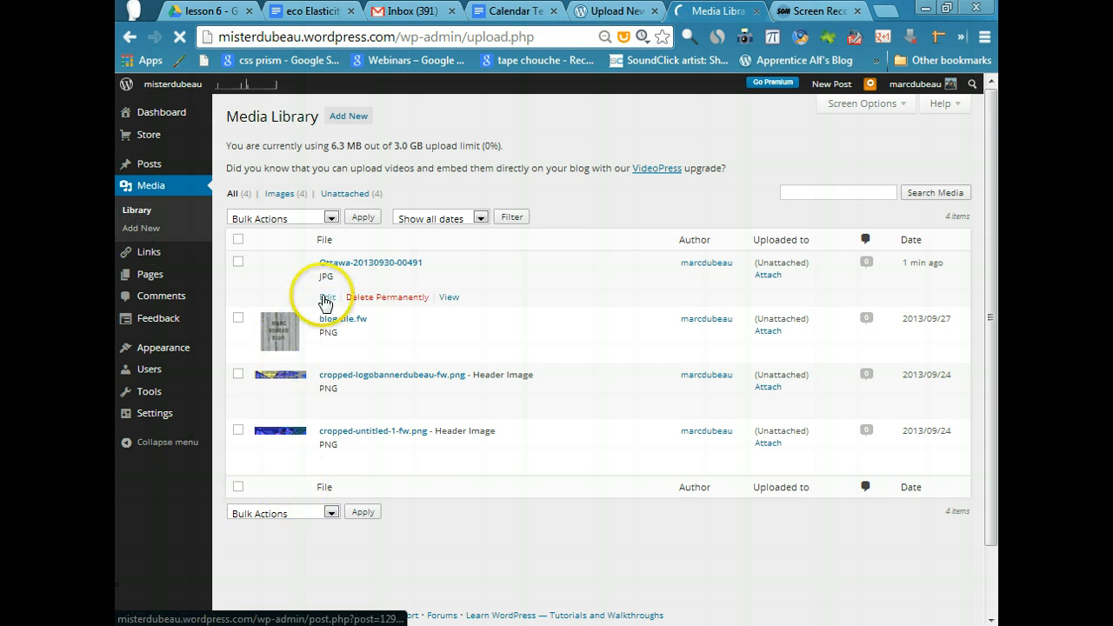
click(374, 299)
click(590, 183)
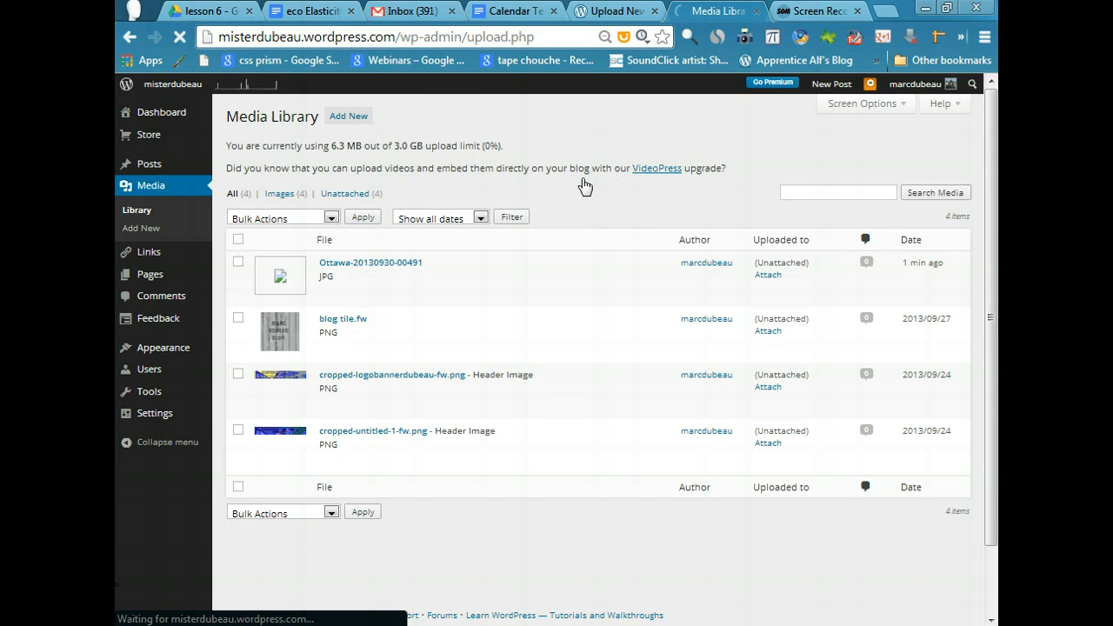
View the live site and examine the new Image widget and the linked blog graphic in its footer.
click(179, 87)
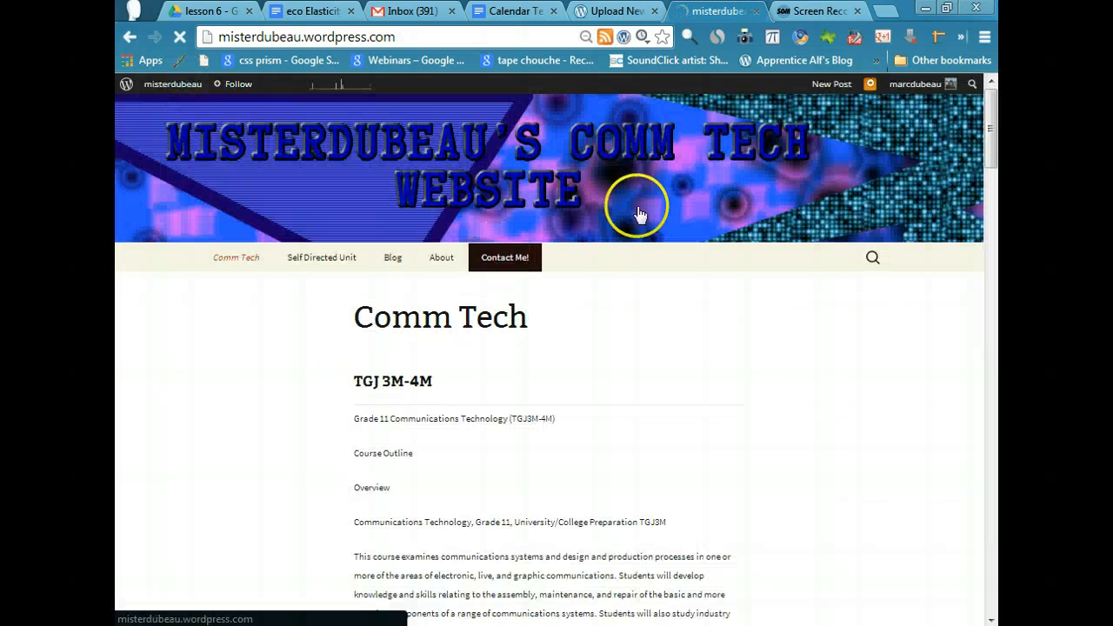
mouse_move(994, 141)
mouse_down()
mouse_move(952, 587)
mouse_move(991, 398)
mouse_move(991, 308)
mouse_move(952, 581)
mouse_move(943, 569)
mouse_up()
mouse_move(792, 522)
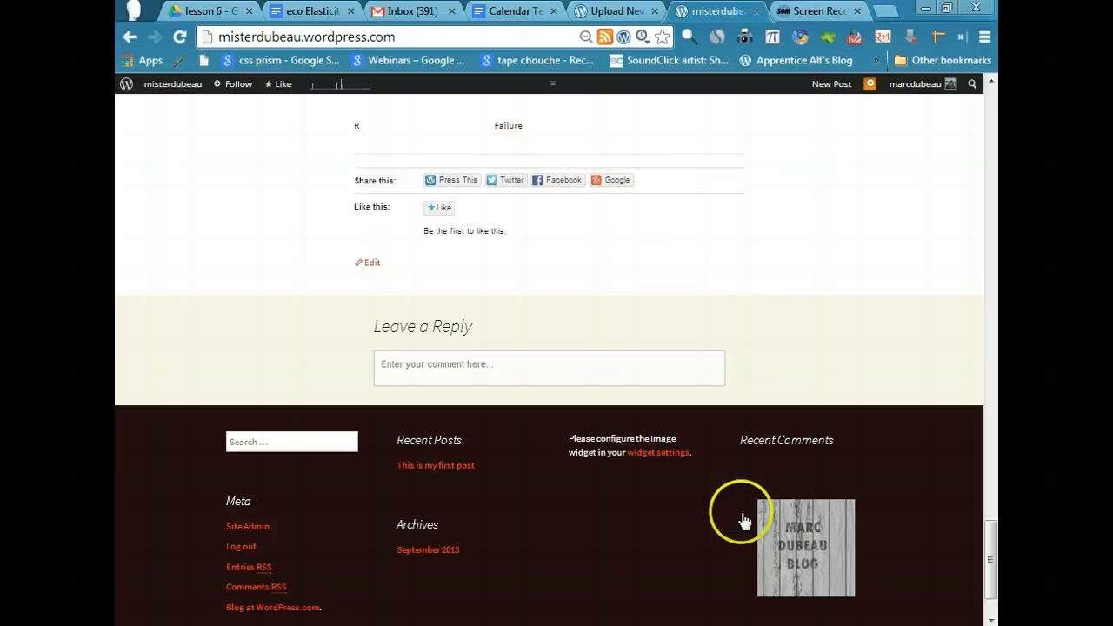
mouse_move(796, 582)
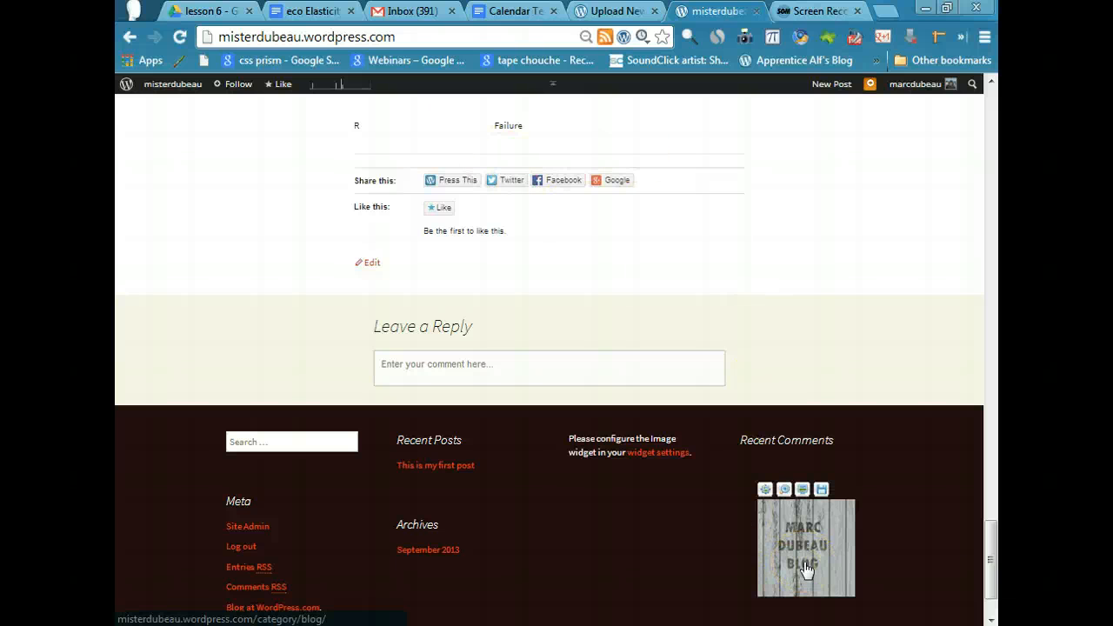